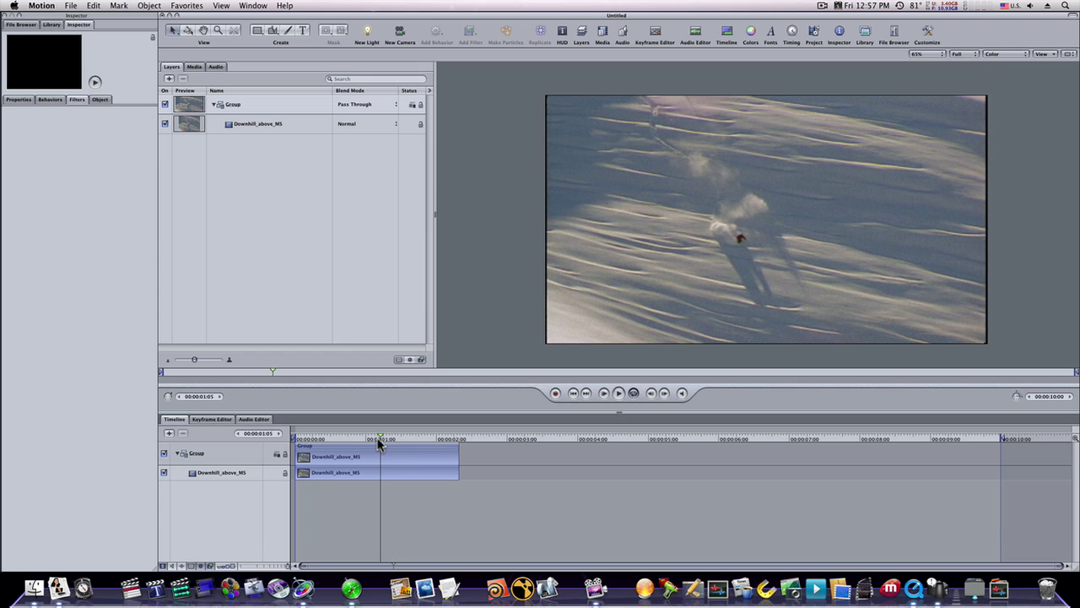
# - Return the playhead to 00:00:00:00 on the Downhill_above_MS clip
pyautogui.moveTo(378, 443); pyautogui.dragTo(280, 453)
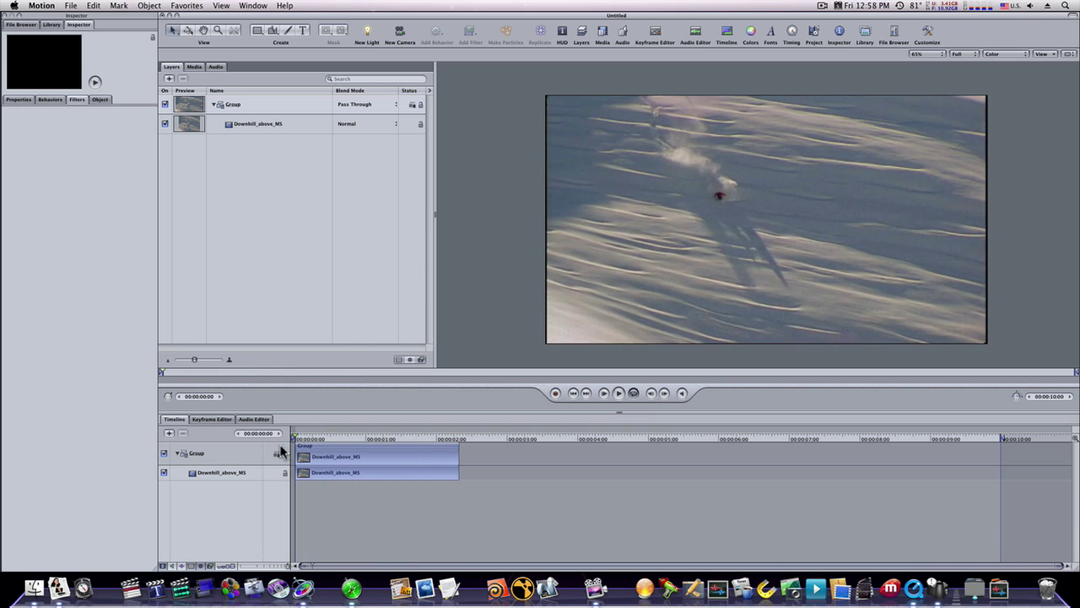
# - Duplicate the Downhill_above_MS layer with Edit > Duplicate
pyautogui.click(278, 127)
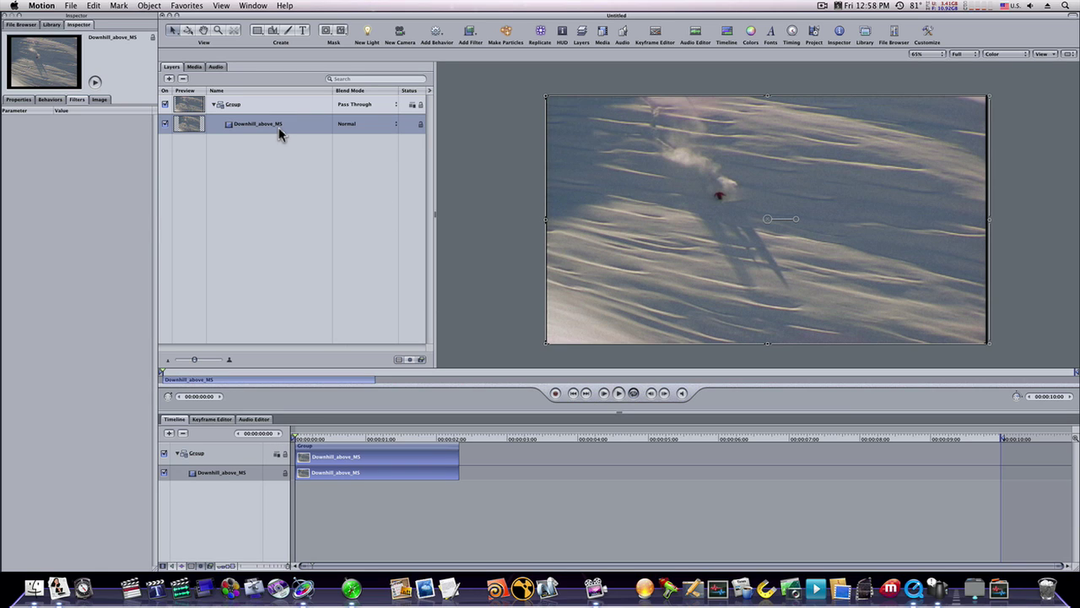
pyautogui.click(93, 6)
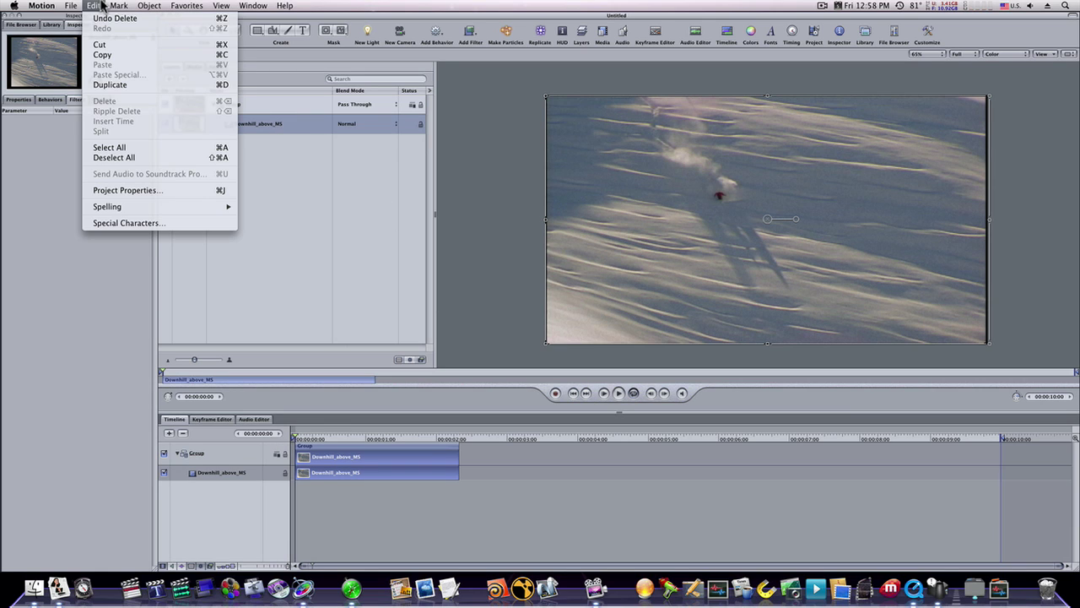
pyautogui.click(102, 84)
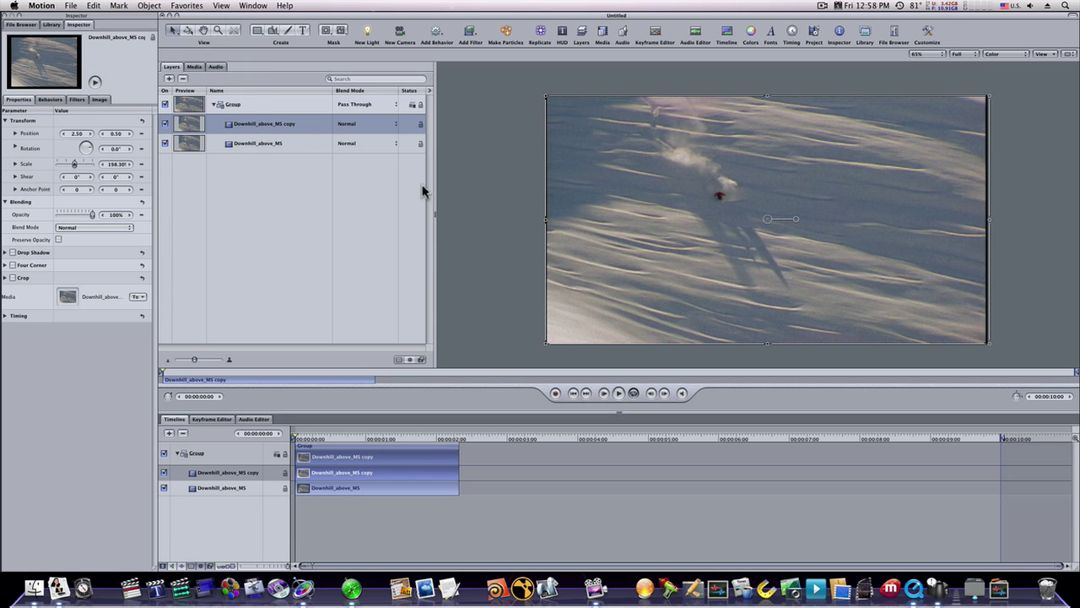
pyautogui.moveTo(722, 158); pyautogui.dragTo(720, 269)
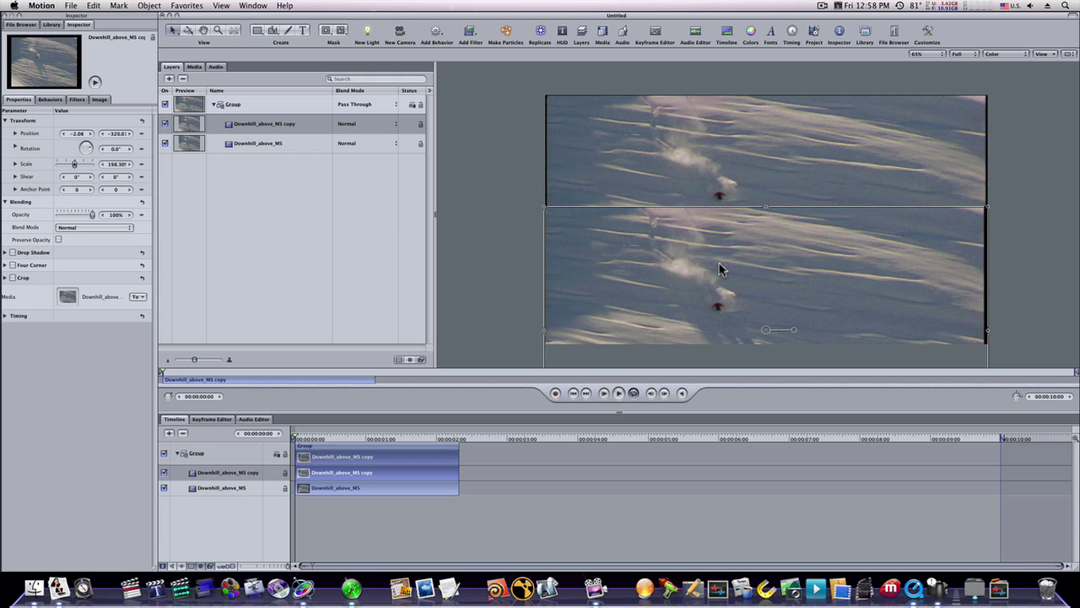
pyautogui.press('super+z')
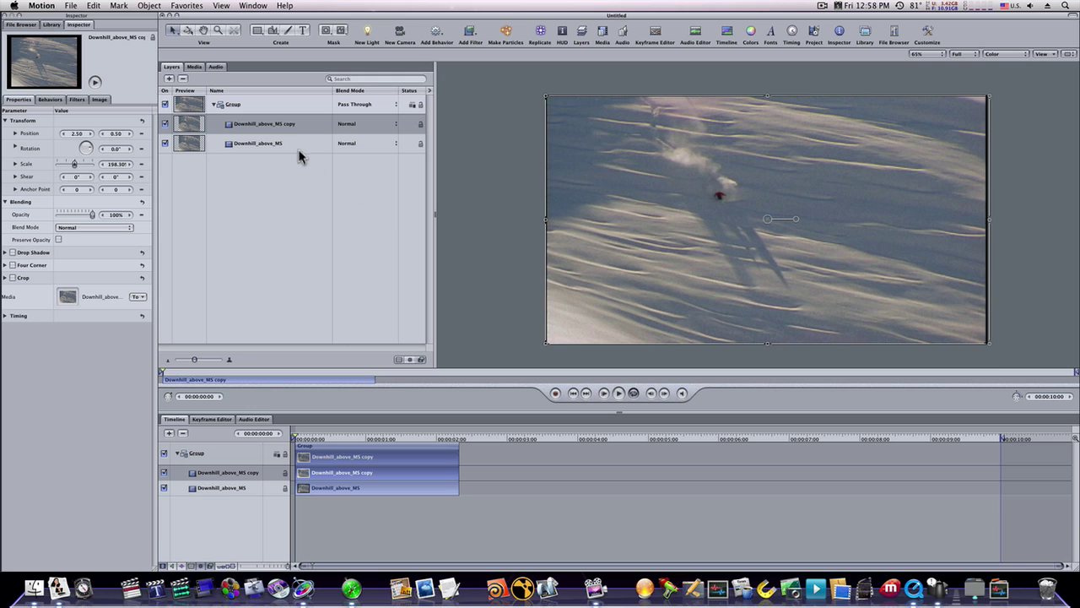
# - Scale the copy to 535% and reposition it so the skier fills the frame
pyautogui.click(288, 126)
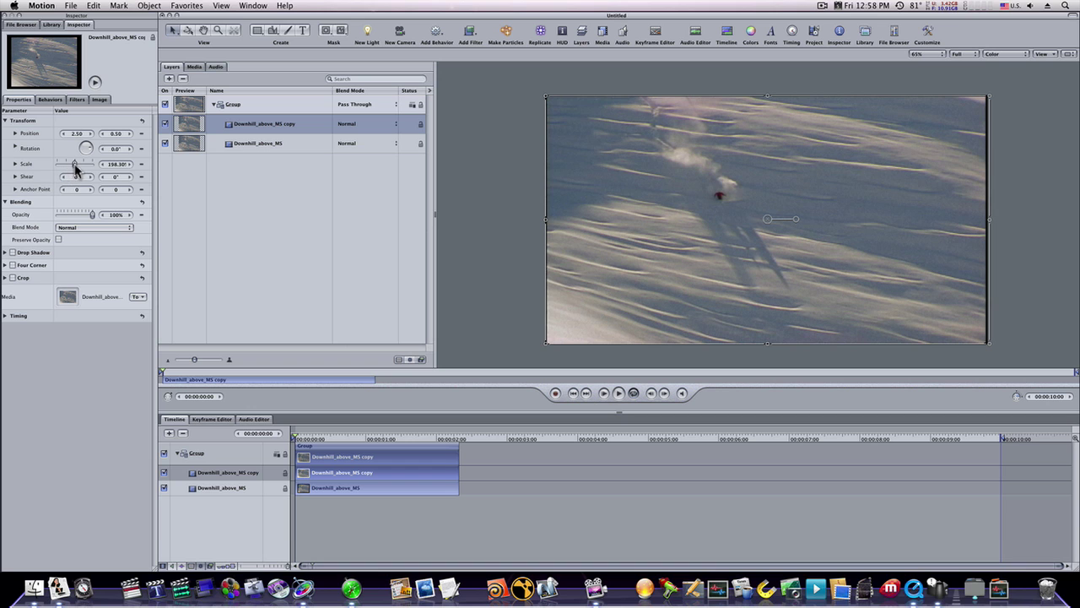
pyautogui.moveTo(75, 167); pyautogui.dragTo(186, 176)
pyautogui.moveTo(646, 222); pyautogui.dragTo(764, 269)
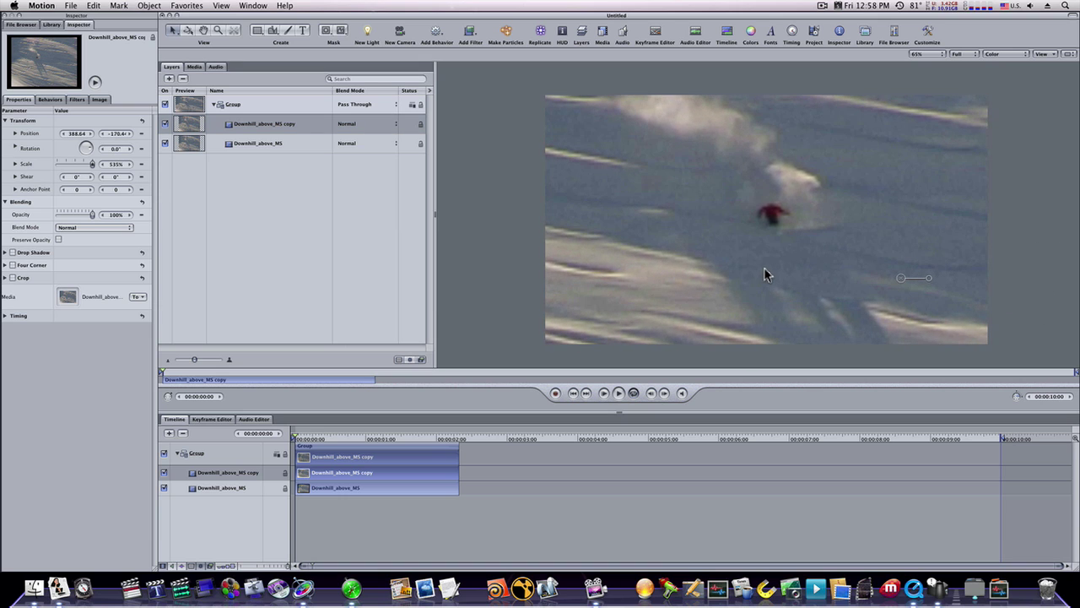
pyautogui.click(277, 127)
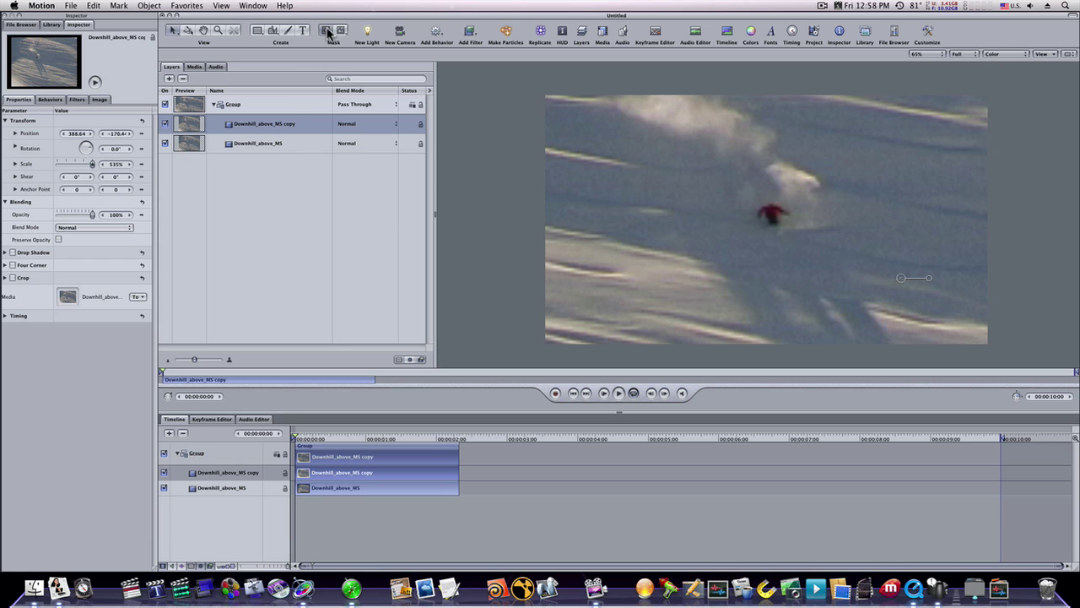
# - Draw a Circle Mask over the skier on the copy and set its Feather to -6
pyautogui.moveTo(328, 32); pyautogui.dragTo(326, 56)
pyautogui.moveTo(748, 188); pyautogui.dragTo(872, 312)
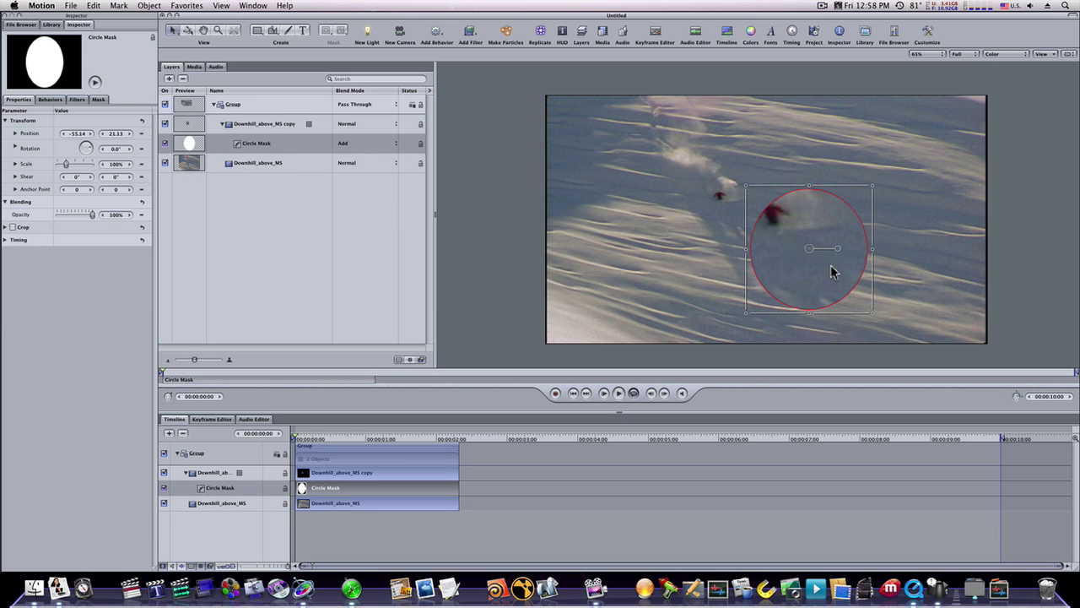
pyautogui.moveTo(813, 254); pyautogui.dragTo(782, 230)
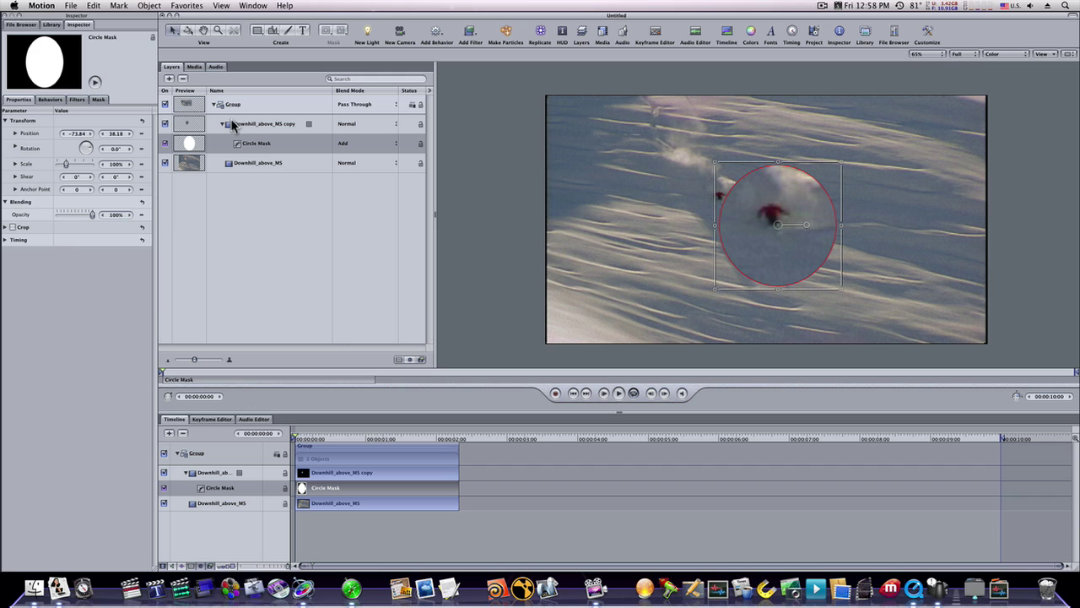
pyautogui.click(99, 99)
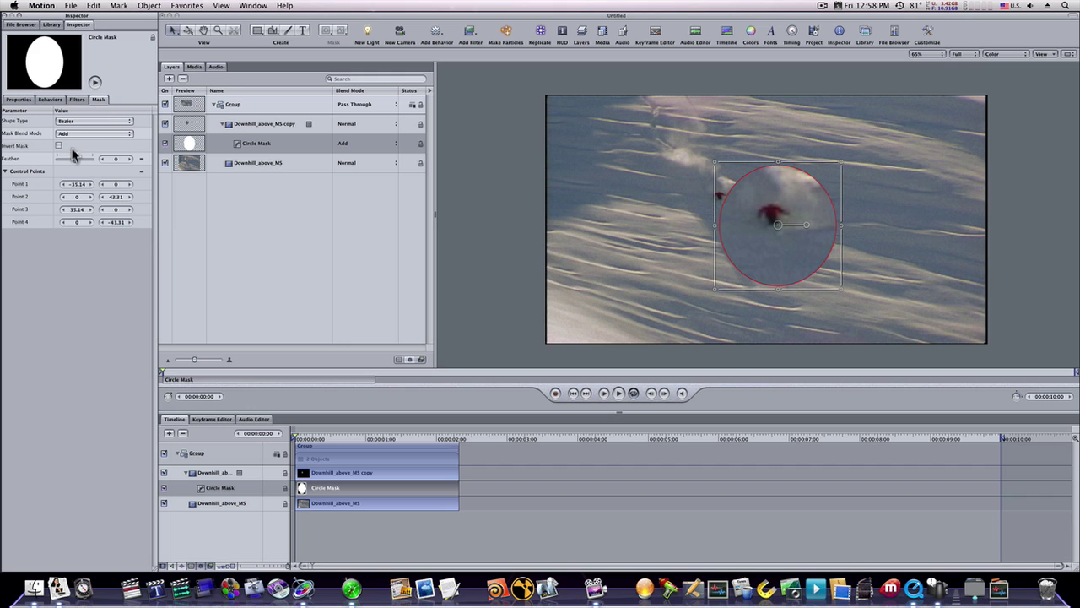
pyautogui.moveTo(74, 159); pyautogui.dragTo(73, 159)
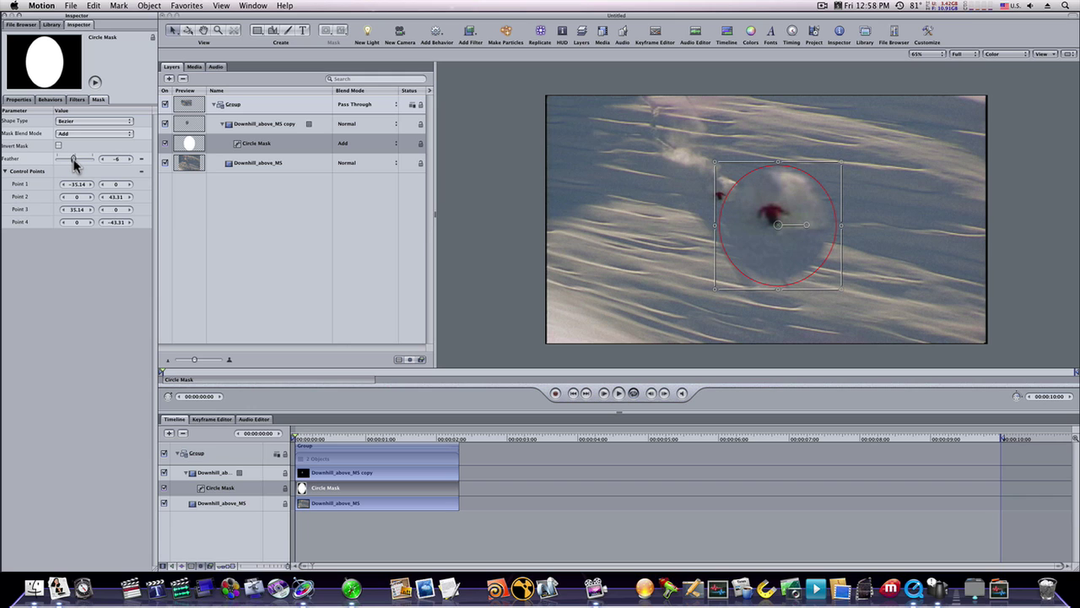
# - Move the copy and its Circle Mask together up and to the right
pyautogui.click(275, 123)
pyautogui.keyDown('shift'); pyautogui.click(270, 143); pyautogui.keyUp('shift')
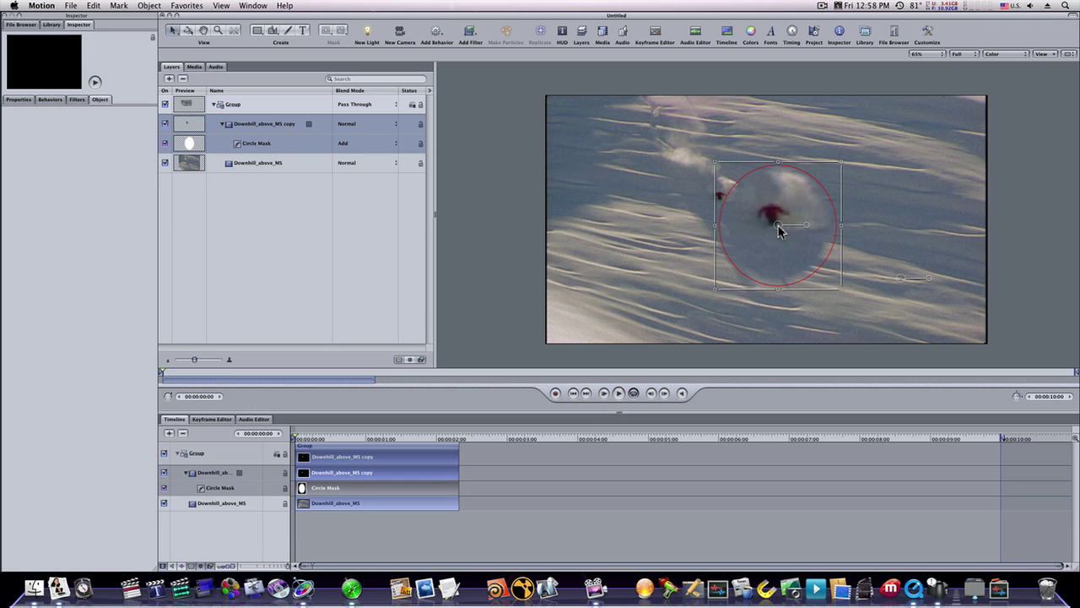
pyautogui.moveTo(780, 228); pyautogui.dragTo(866, 176)
pyautogui.click(474, 270)
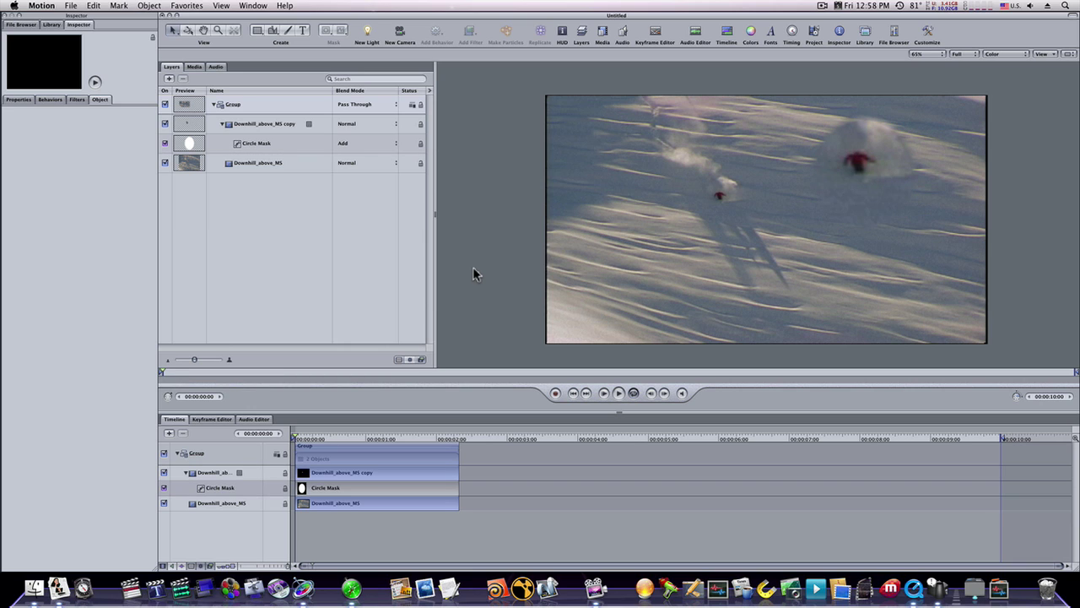
# - Scale the copy up to 786% and drag the Circle Mask back onto the skier
pyautogui.click(277, 124)
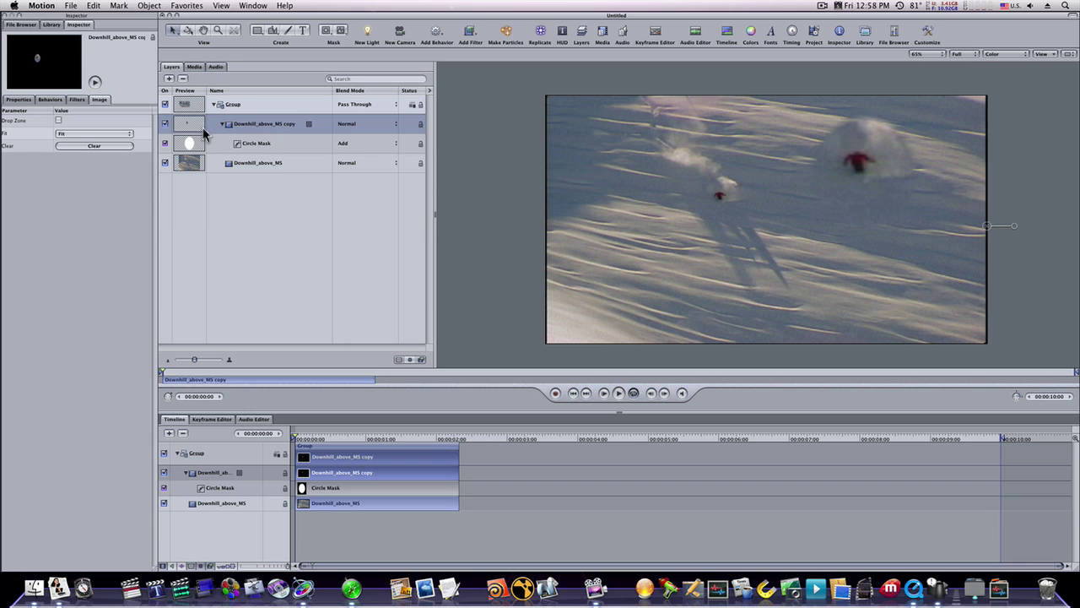
pyautogui.click(17, 104)
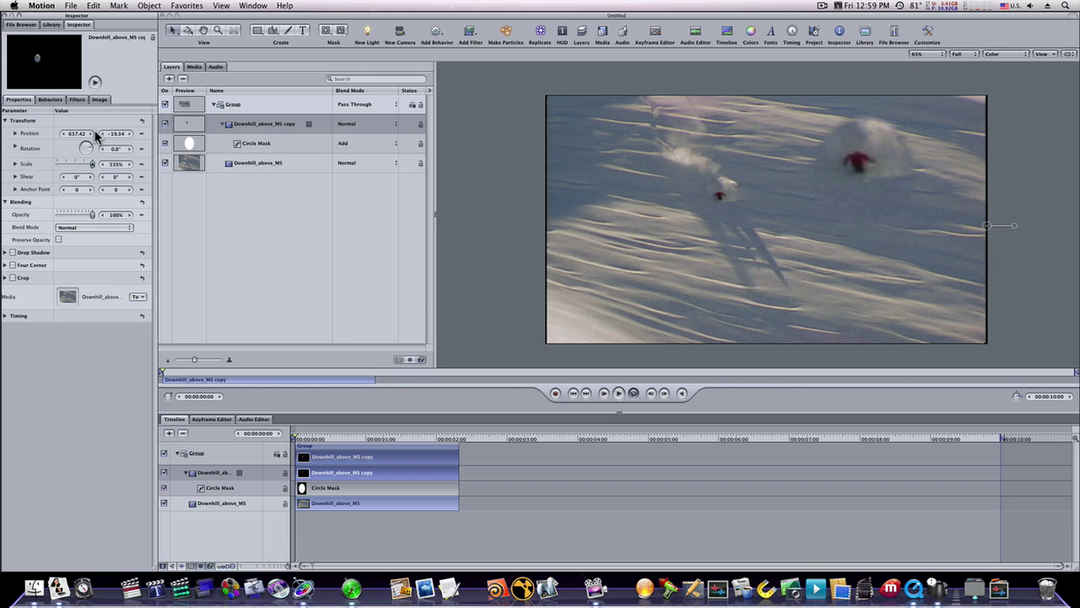
pyautogui.moveTo(125, 165); pyautogui.dragTo(248, 191)
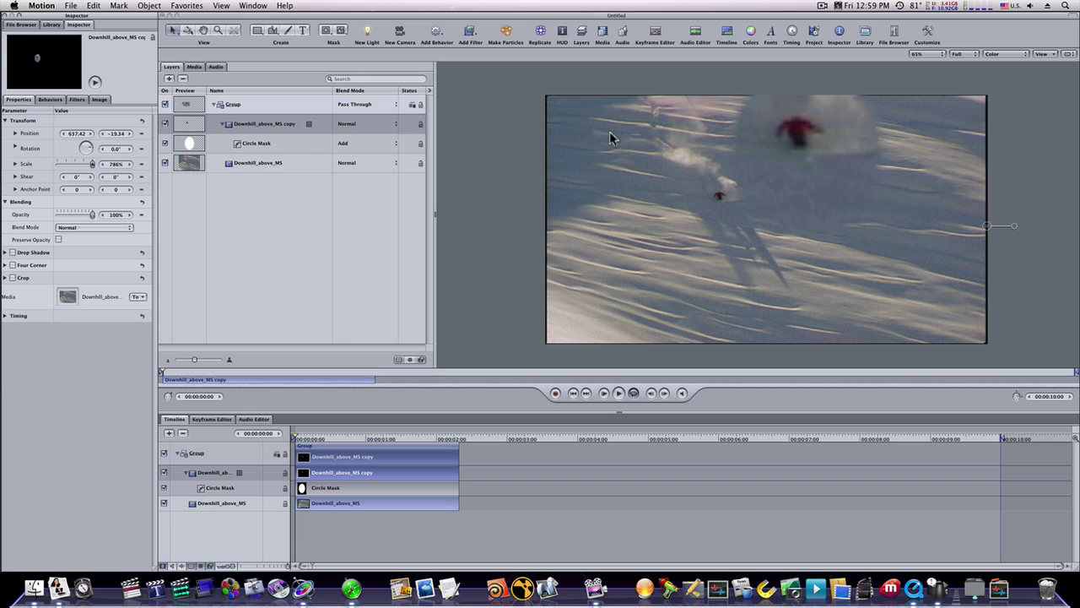
pyautogui.click(267, 146)
pyautogui.moveTo(808, 150); pyautogui.dragTo(886, 197)
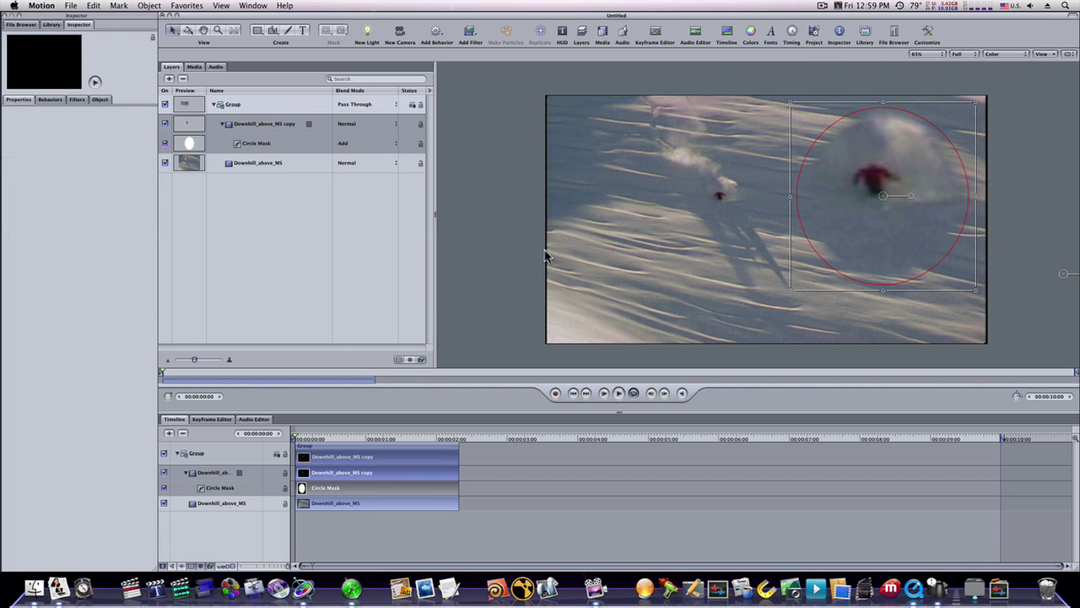
pyautogui.click(474, 245)
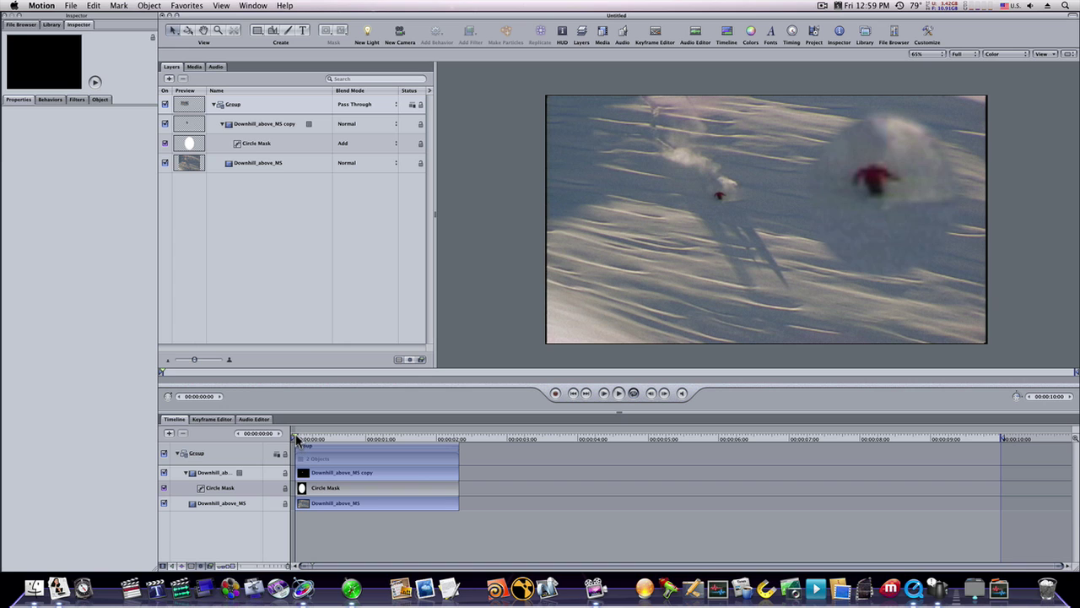
pyautogui.moveTo(297, 438)
pyautogui.mouseDown()
pyautogui.moveTo(345, 440)
pyautogui.moveTo(297, 448)
pyautogui.mouseUp()
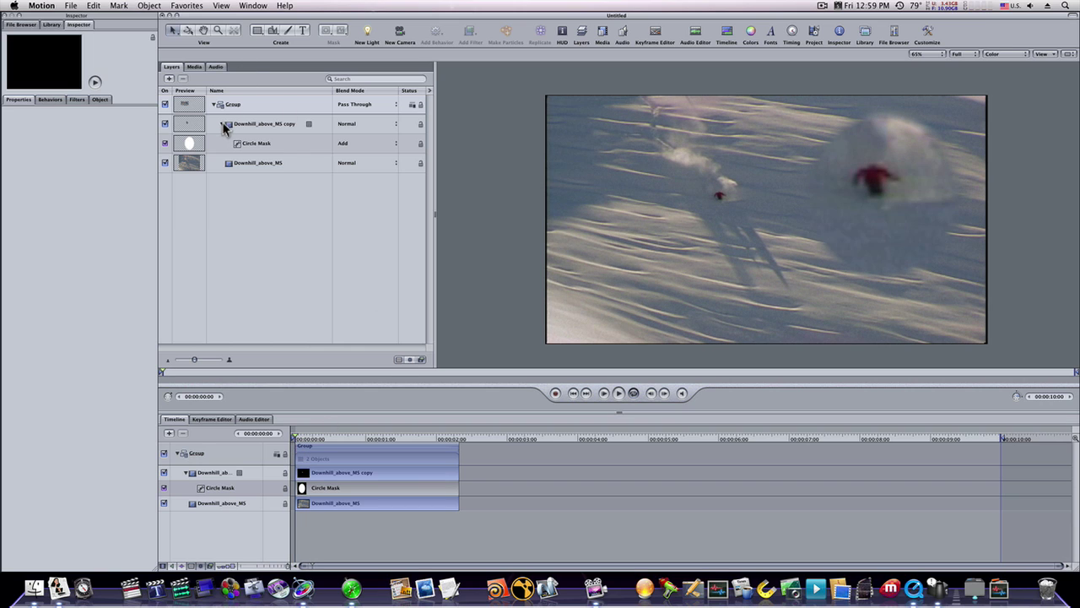
# - Shrink the masked copy to 104% at position -66.18, 43.24 over the original skier
pyautogui.click(223, 124)
pyautogui.click(234, 126)
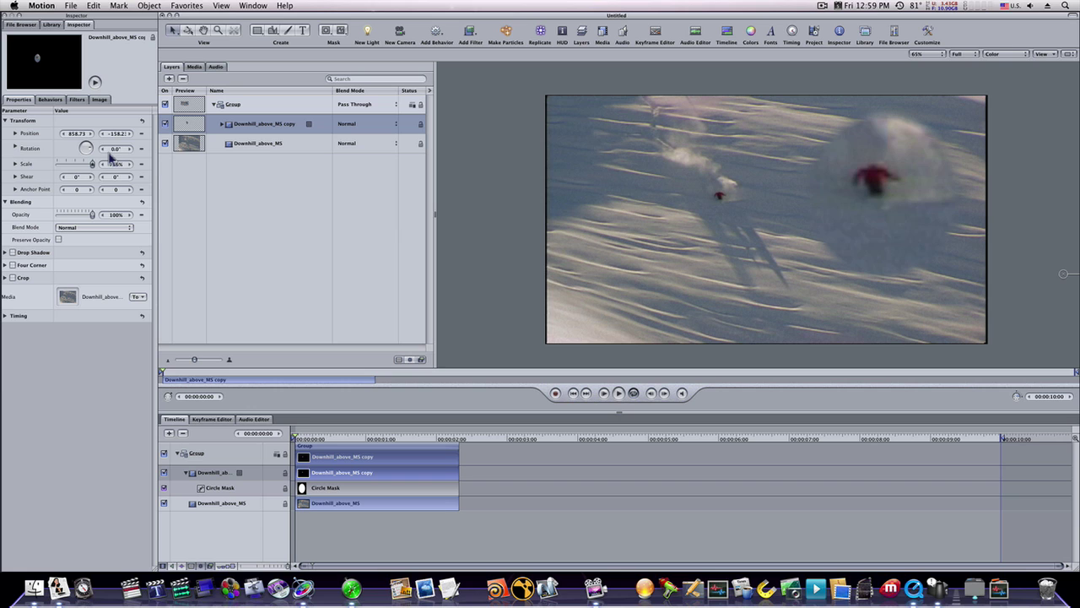
pyautogui.moveTo(93, 166); pyautogui.dragTo(85, 165)
pyautogui.moveTo(791, 289); pyautogui.dragTo(593, 228)
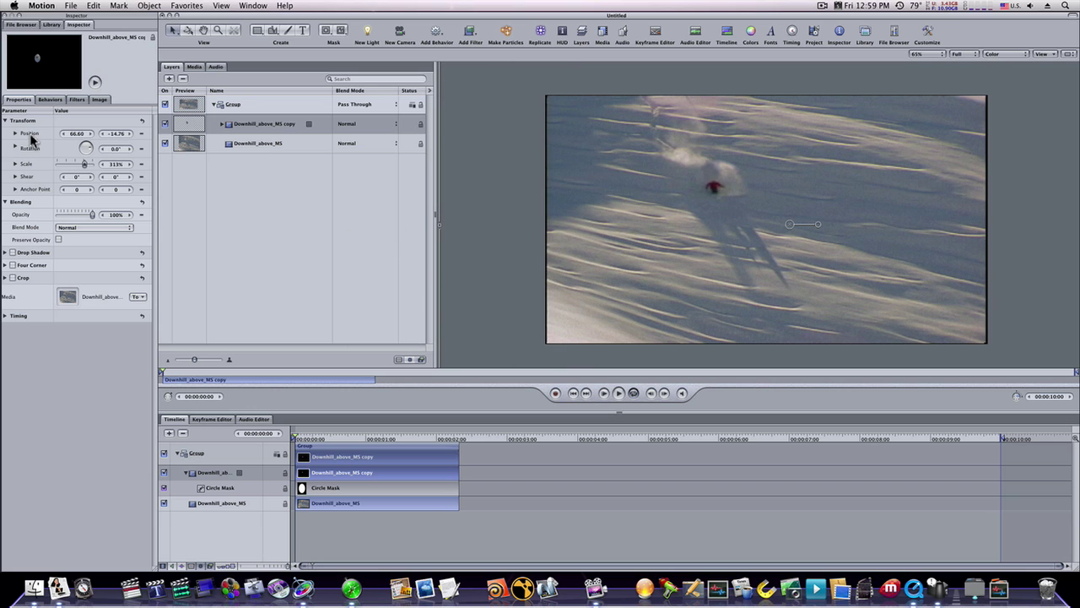
pyautogui.moveTo(84, 163); pyautogui.dragTo(65, 164)
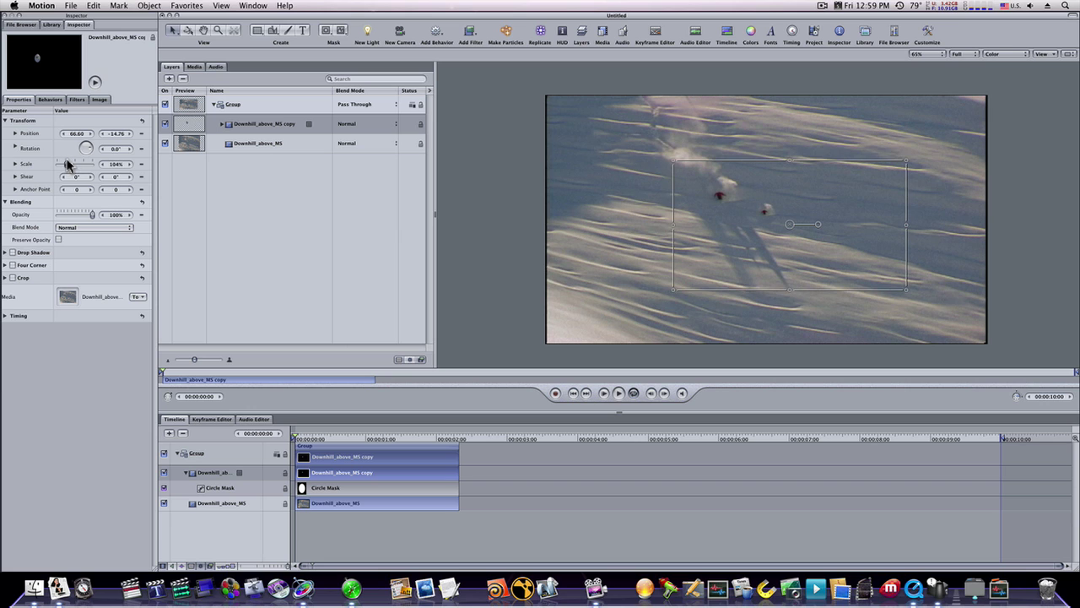
pyautogui.moveTo(737, 228); pyautogui.dragTo(691, 209)
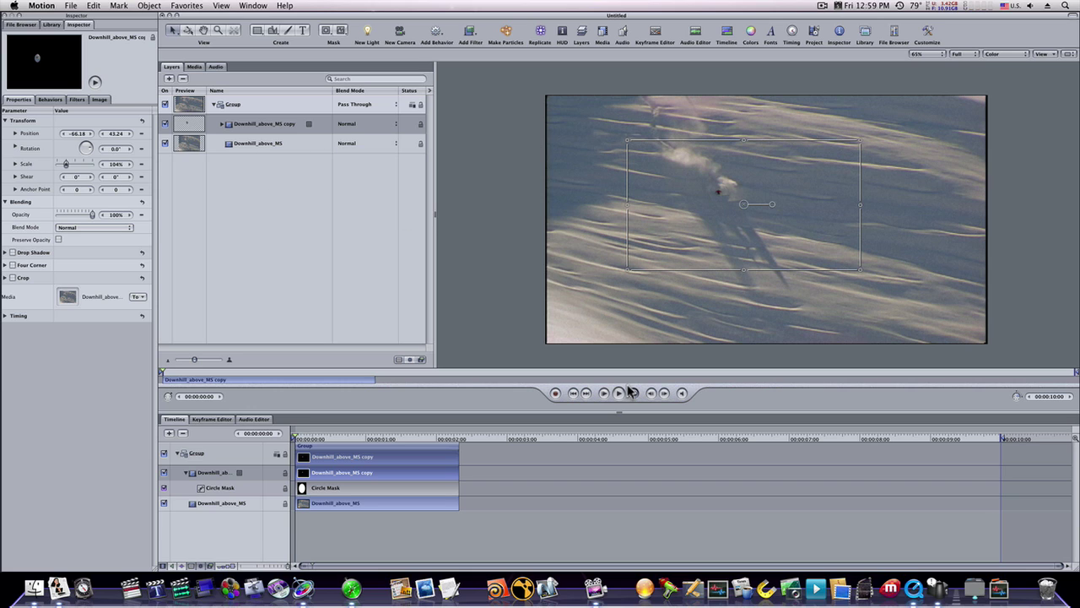
# - Record keyframes animating the copy from 104% to 601% at -55.47, -19.41 by frame 15
pyautogui.click(556, 393)
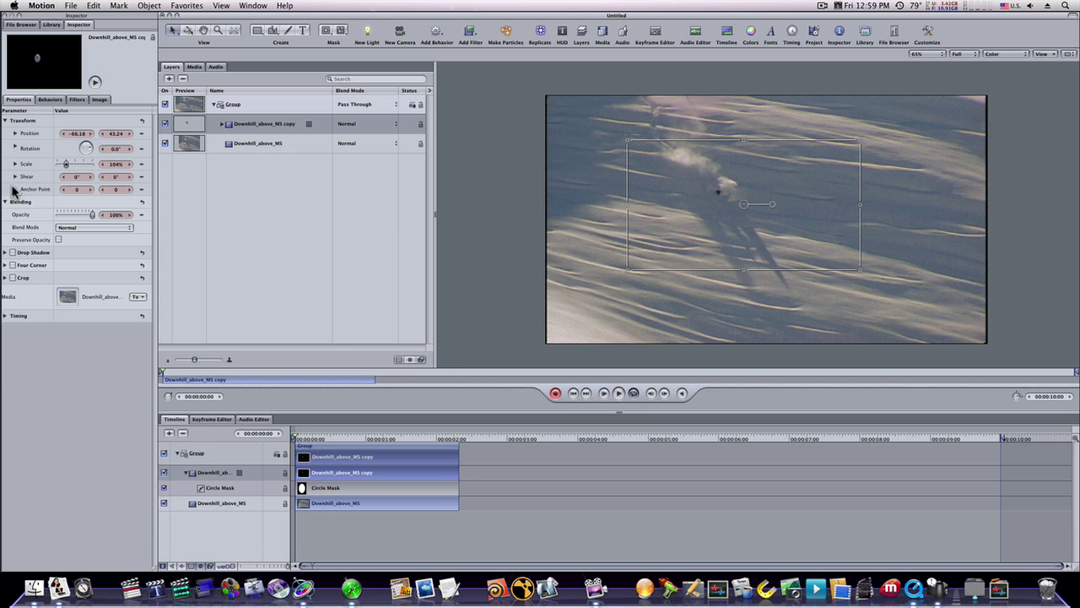
pyautogui.moveTo(115, 131)
pyautogui.mouseDown()
pyautogui.moveTo(128, 134)
pyautogui.moveTo(109, 133)
pyautogui.moveTo(101, 149)
pyautogui.mouseUp()
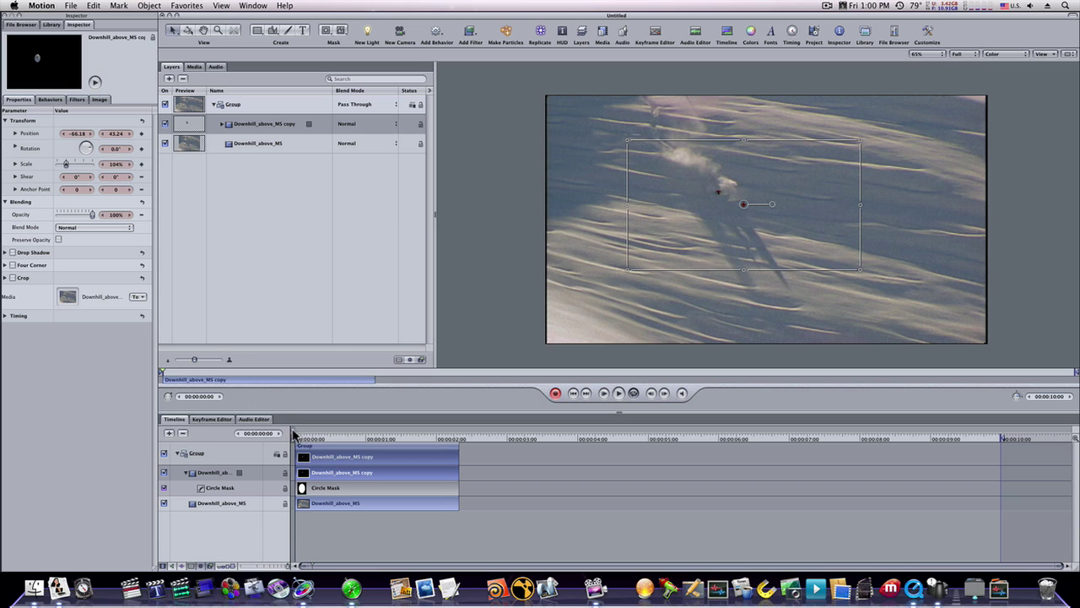
pyautogui.moveTo(297, 439); pyautogui.dragTo(319, 444)
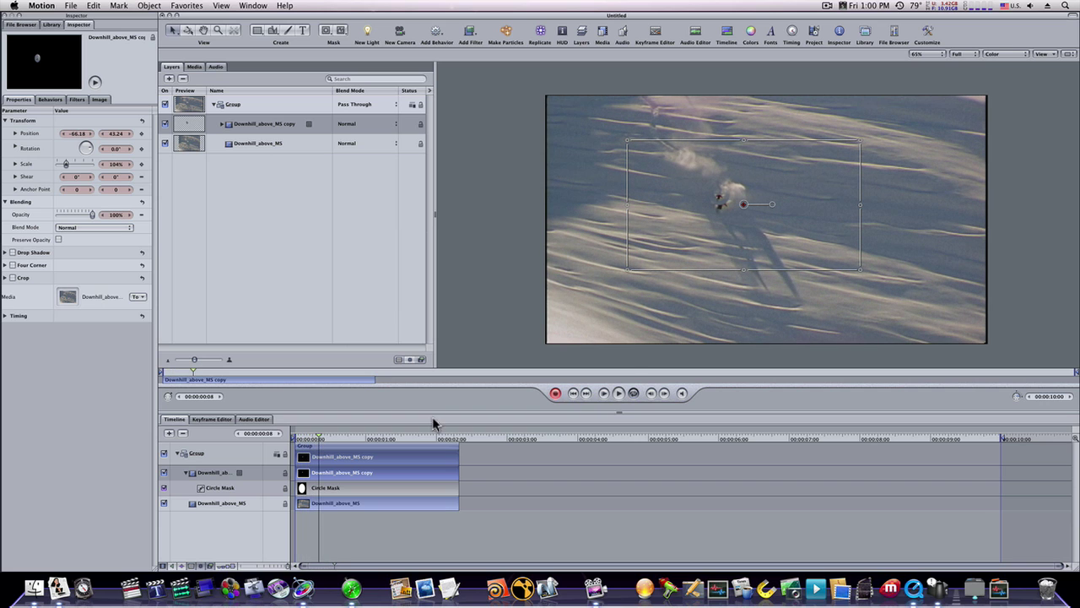
pyautogui.moveTo(746, 248); pyautogui.dragTo(747, 254)
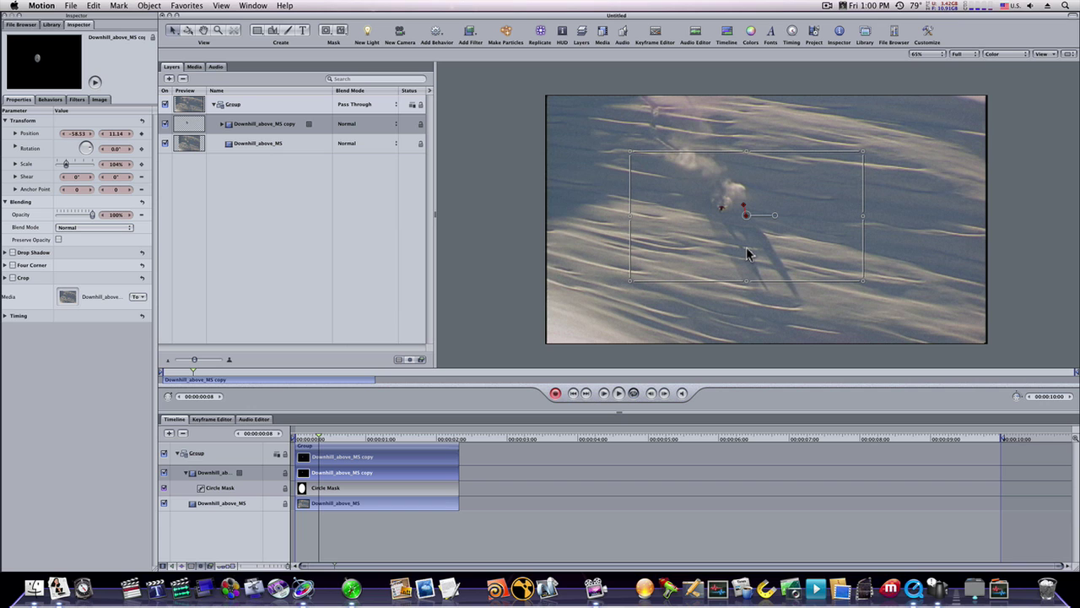
pyautogui.moveTo(319, 439)
pyautogui.mouseDown()
pyautogui.moveTo(307, 441)
pyautogui.moveTo(336, 441)
pyautogui.mouseUp()
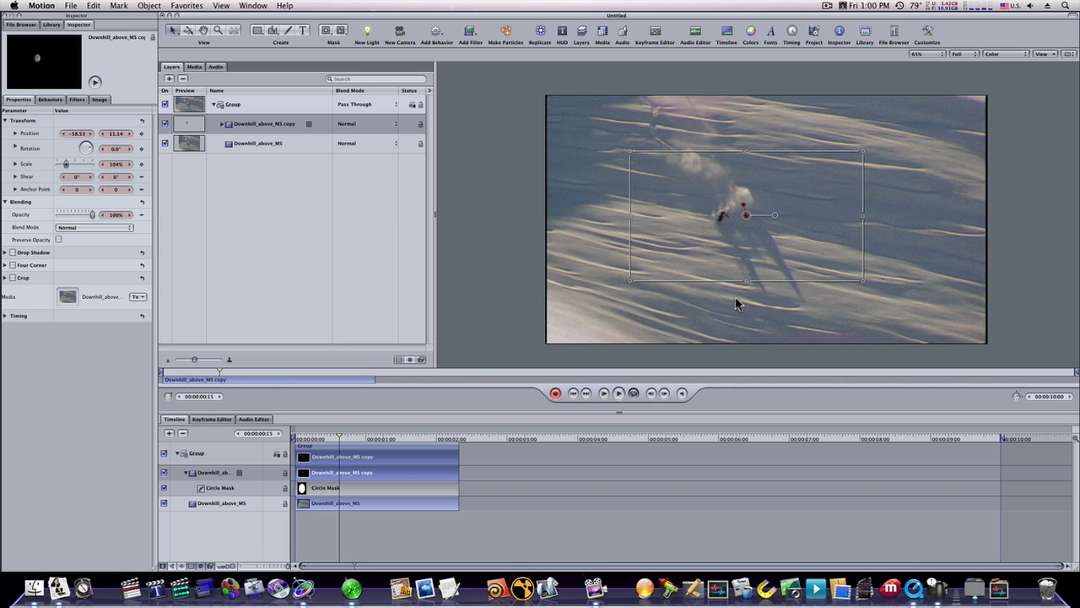
pyautogui.moveTo(741, 259); pyautogui.dragTo(742, 262)
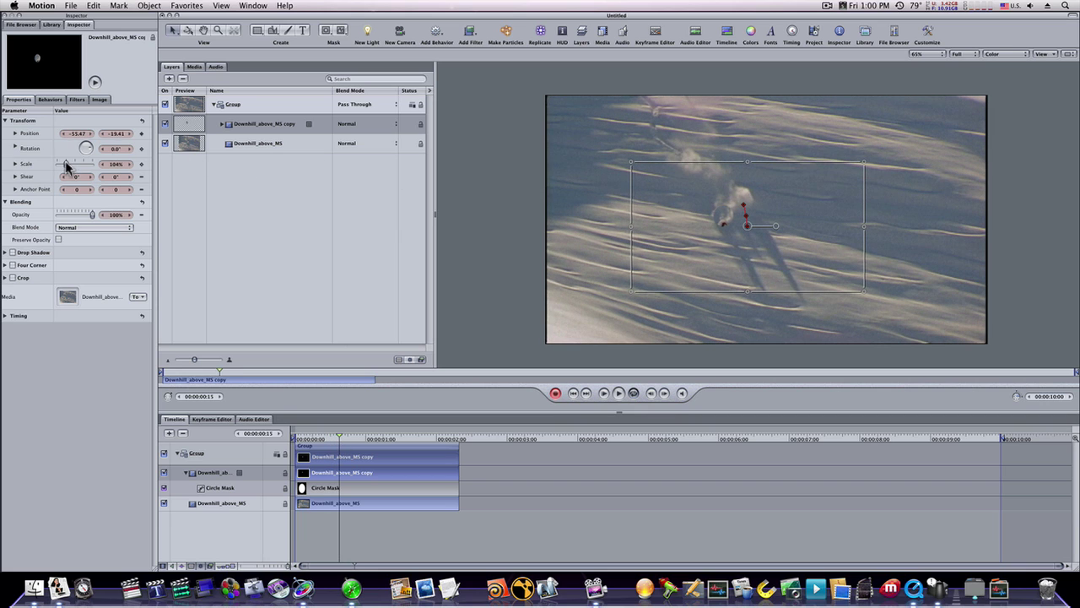
pyautogui.moveTo(65, 163); pyautogui.dragTo(223, 181)
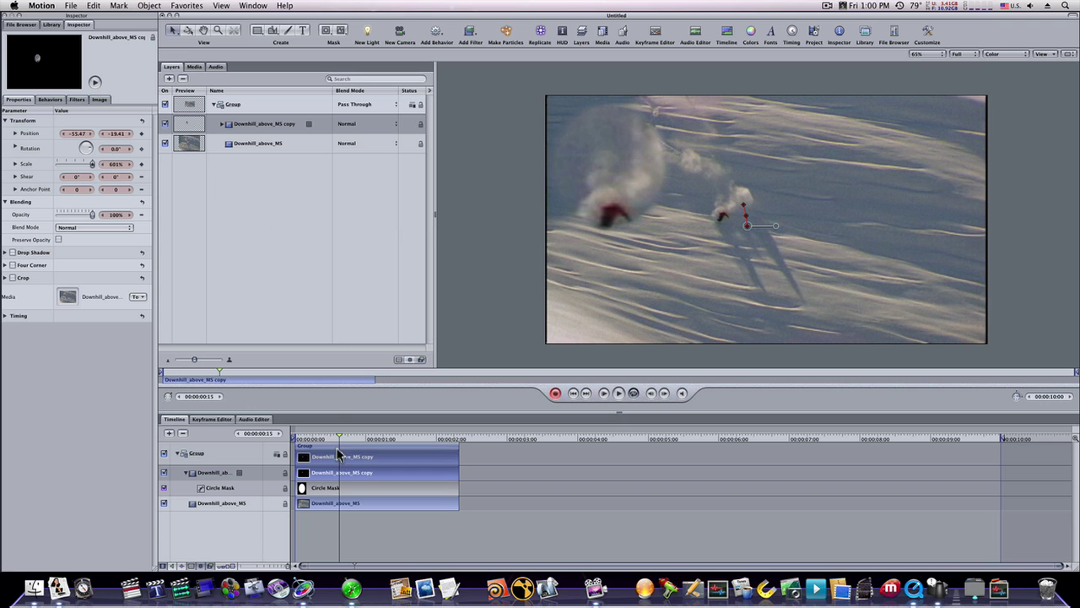
pyautogui.moveTo(340, 442)
pyautogui.mouseDown()
pyautogui.moveTo(281, 442)
pyautogui.moveTo(350, 446)
pyautogui.moveTo(342, 451)
pyautogui.mouseUp()
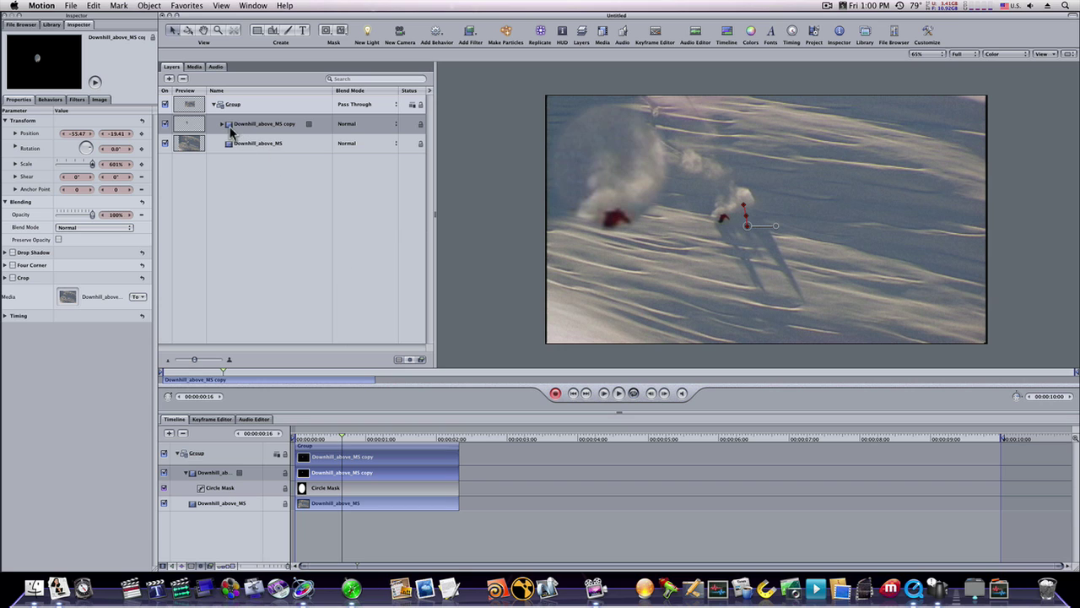
# - Keyframe the Circle Mask over the skier at the clip start and the following frames
pyautogui.click(221, 124)
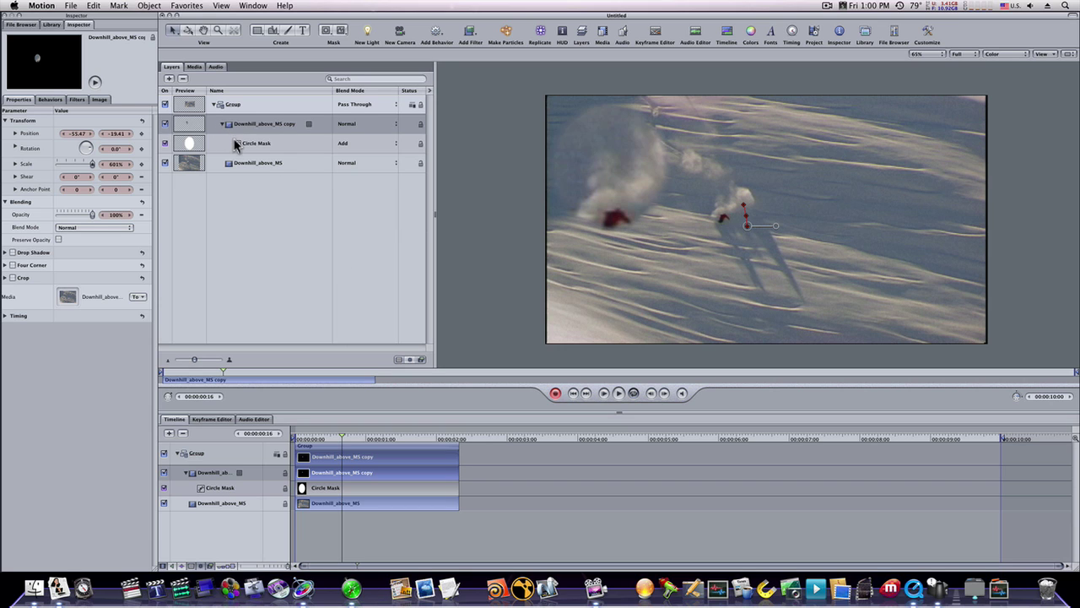
pyautogui.click(236, 145)
pyautogui.moveTo(609, 168); pyautogui.dragTo(614, 203)
pyautogui.moveTo(341, 444); pyautogui.dragTo(370, 447)
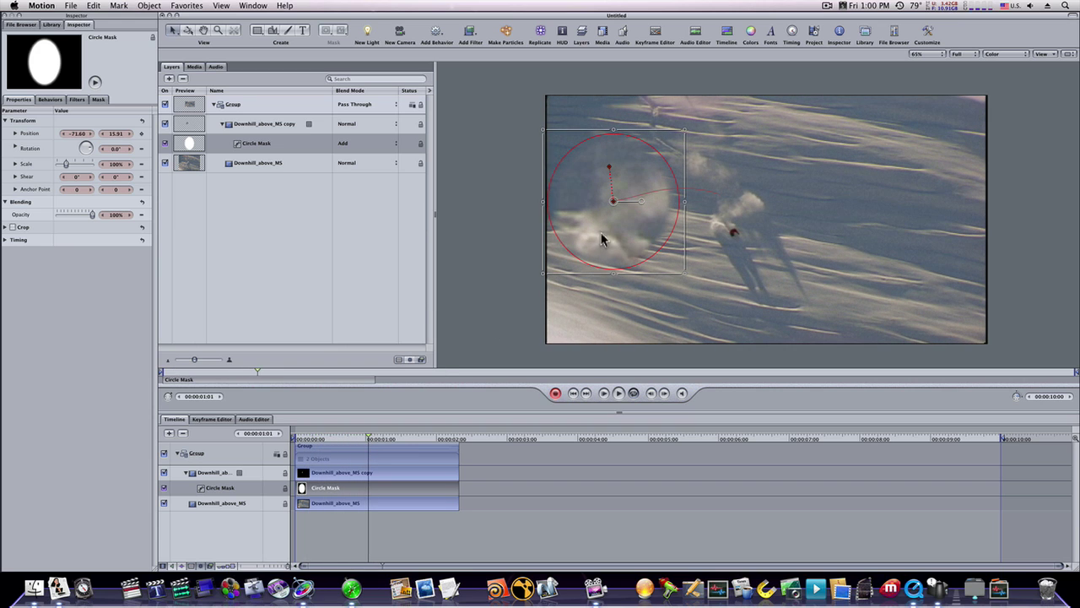
pyautogui.moveTo(601, 238); pyautogui.dragTo(629, 278)
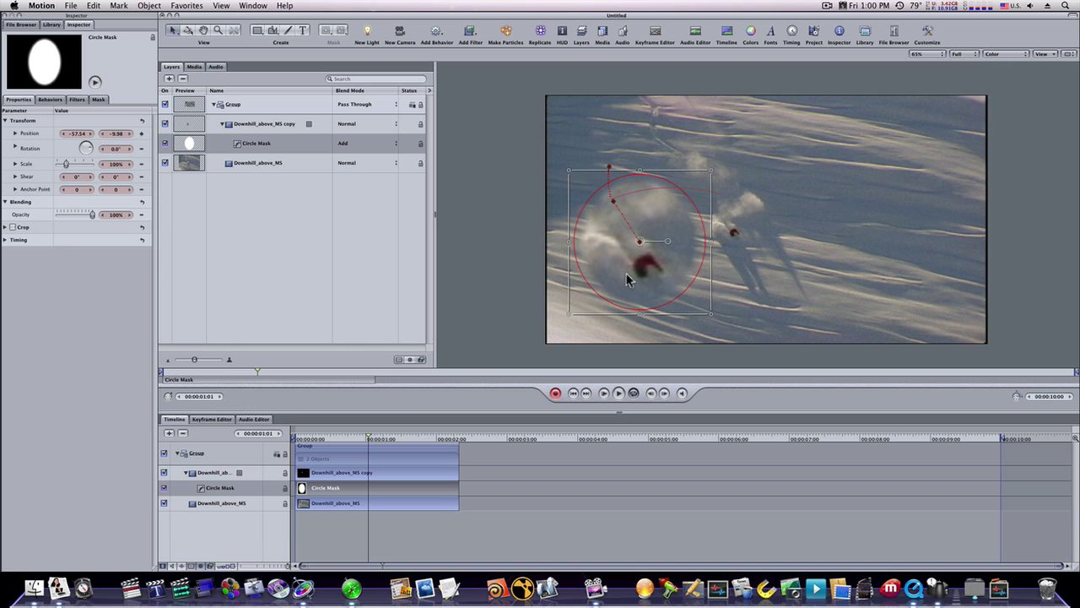
pyautogui.moveTo(376, 438); pyautogui.dragTo(397, 439)
pyautogui.moveTo(623, 284); pyautogui.dragTo(625, 283)
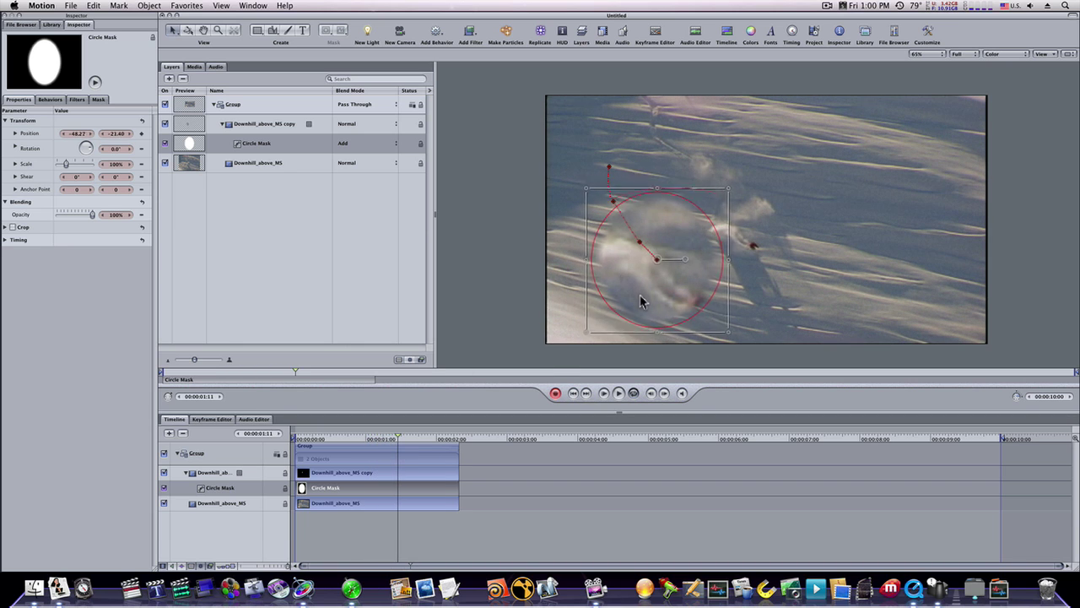
pyautogui.moveTo(640, 301); pyautogui.dragTo(662, 336)
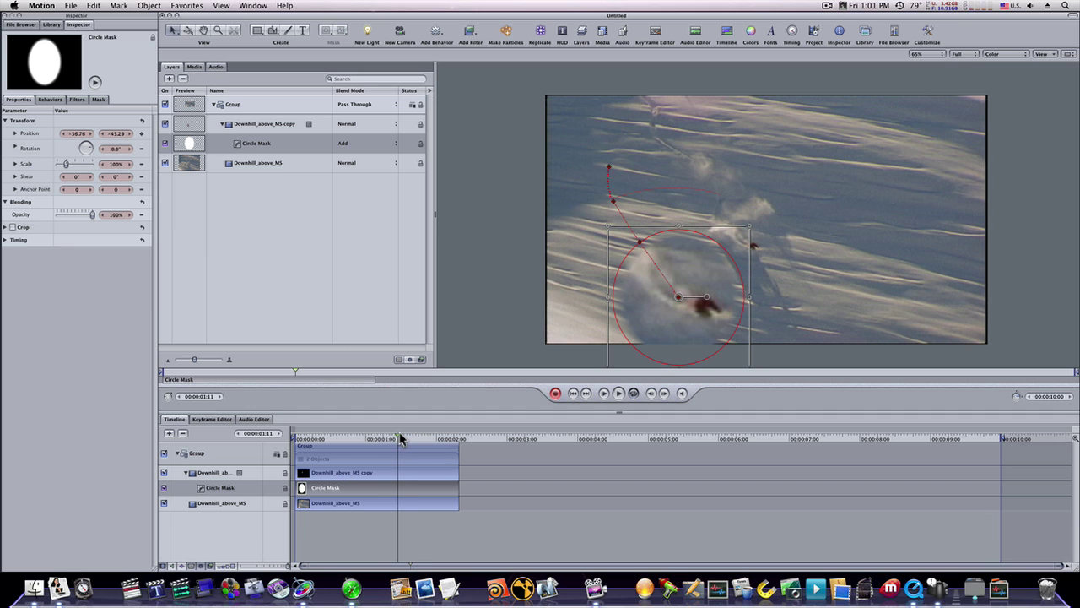
# - Keep keyframing the mask on the skier through frame 01:22 and two seconds, then stop recording
pyautogui.moveTo(398, 440); pyautogui.dragTo(413, 444)
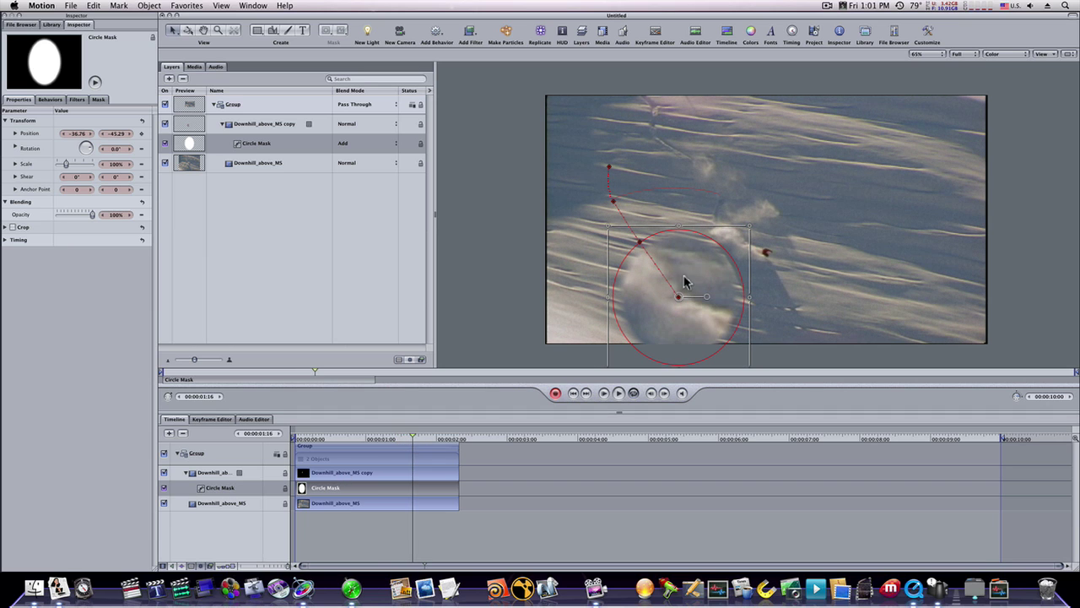
pyautogui.moveTo(690, 313); pyautogui.dragTo(734, 343)
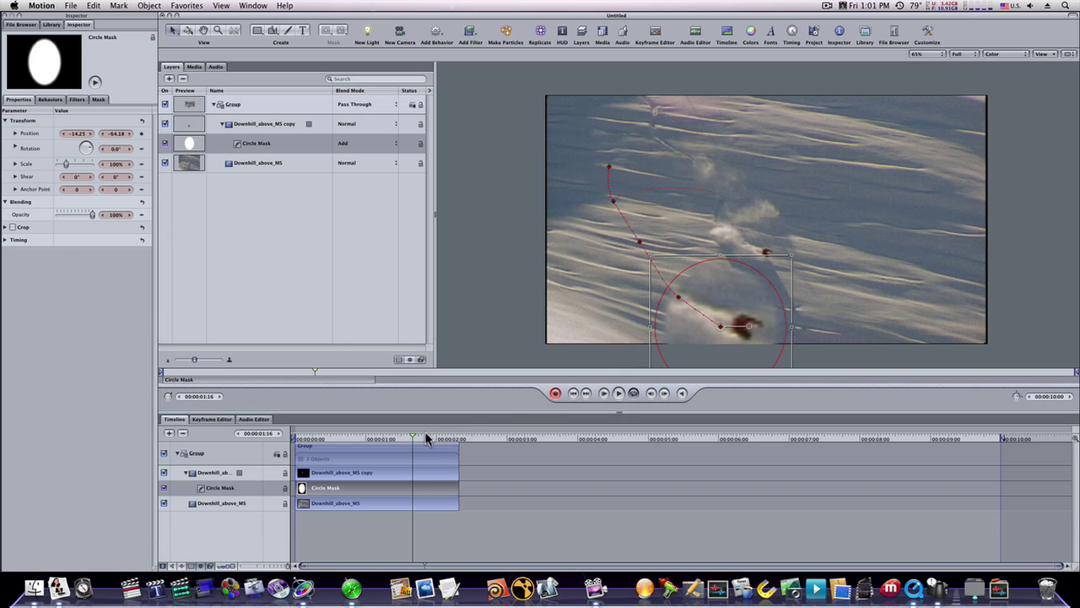
pyautogui.moveTo(413, 440); pyautogui.dragTo(431, 440)
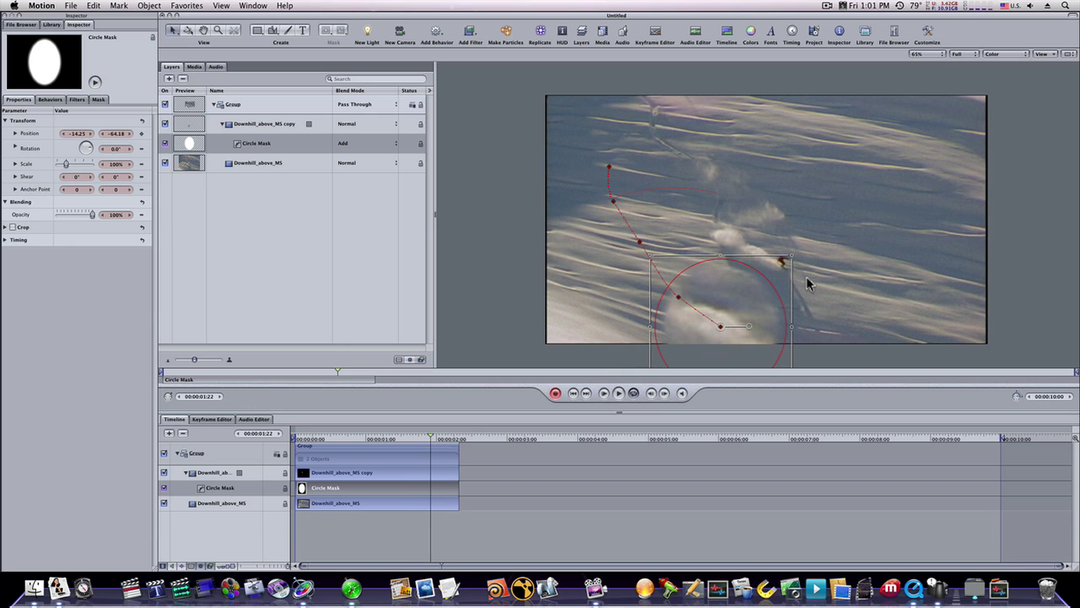
pyautogui.moveTo(732, 304); pyautogui.dragTo(789, 353)
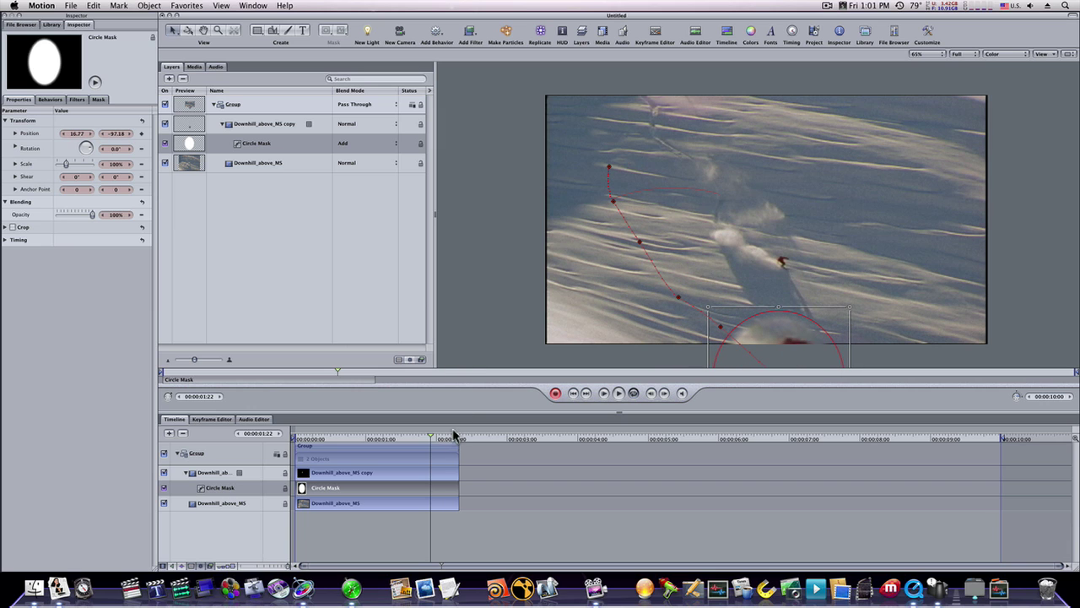
pyautogui.moveTo(432, 438); pyautogui.dragTo(439, 438)
pyautogui.moveTo(764, 357); pyautogui.dragTo(802, 391)
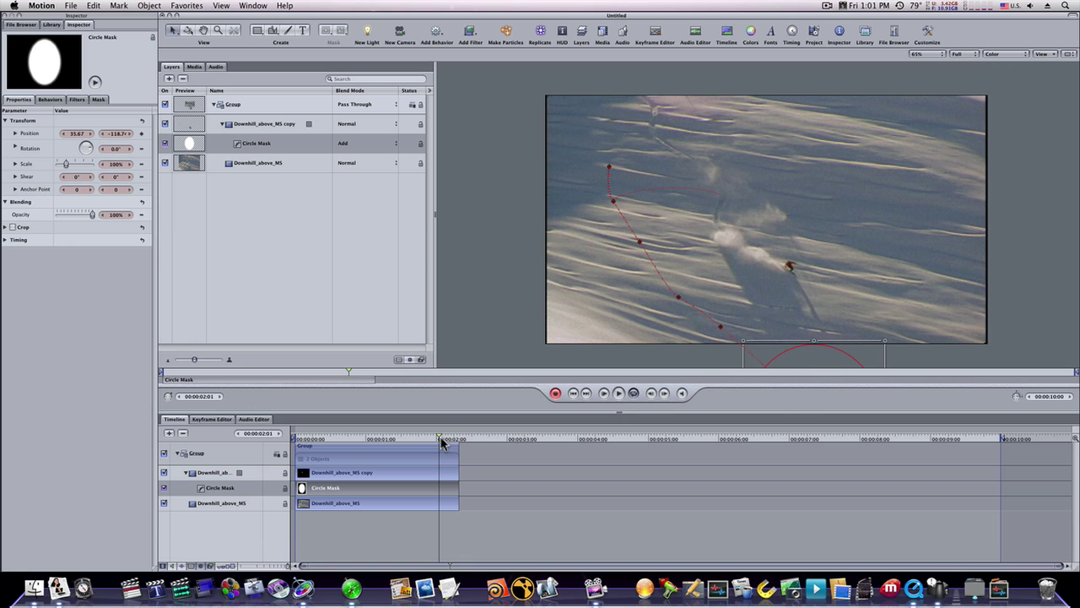
pyautogui.moveTo(440, 438); pyautogui.dragTo(273, 441)
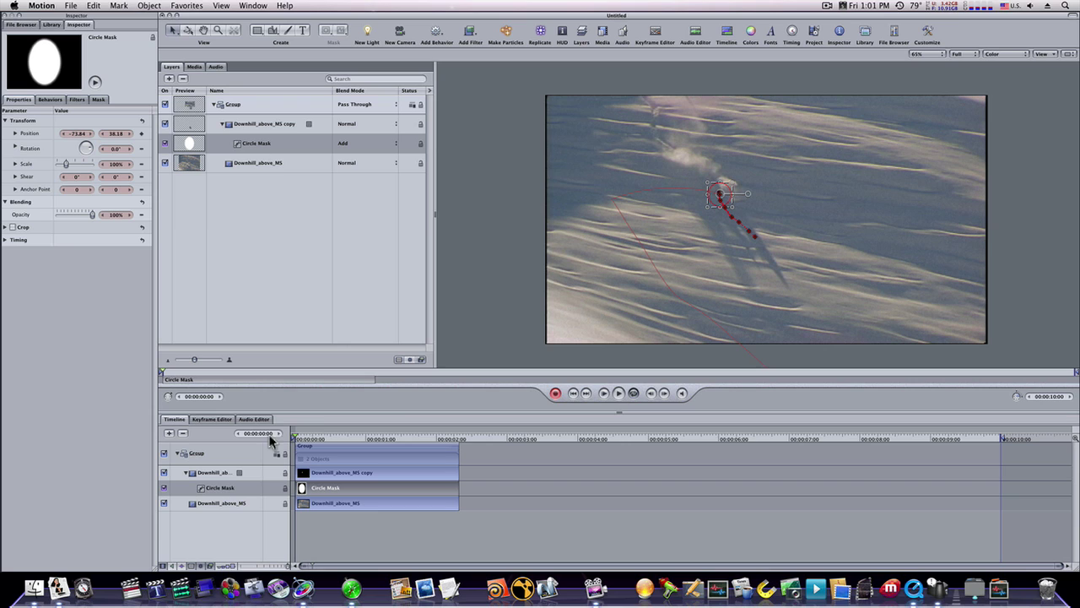
pyautogui.click(554, 392)
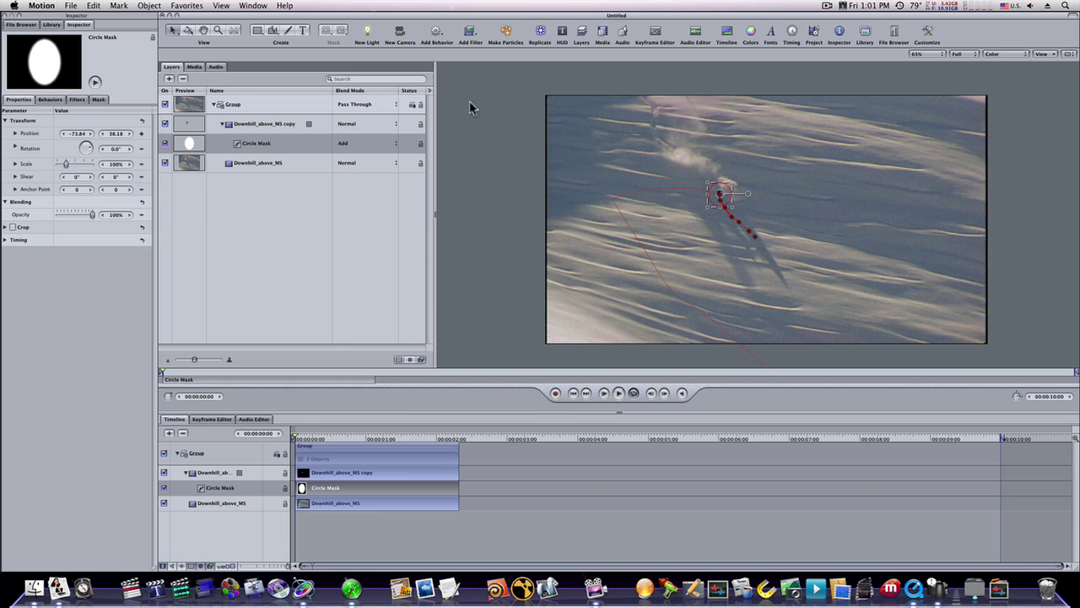
# - Hide the Timeline and Layers panes, play the first second twice, and deselect the mask
pyautogui.click(727, 34)
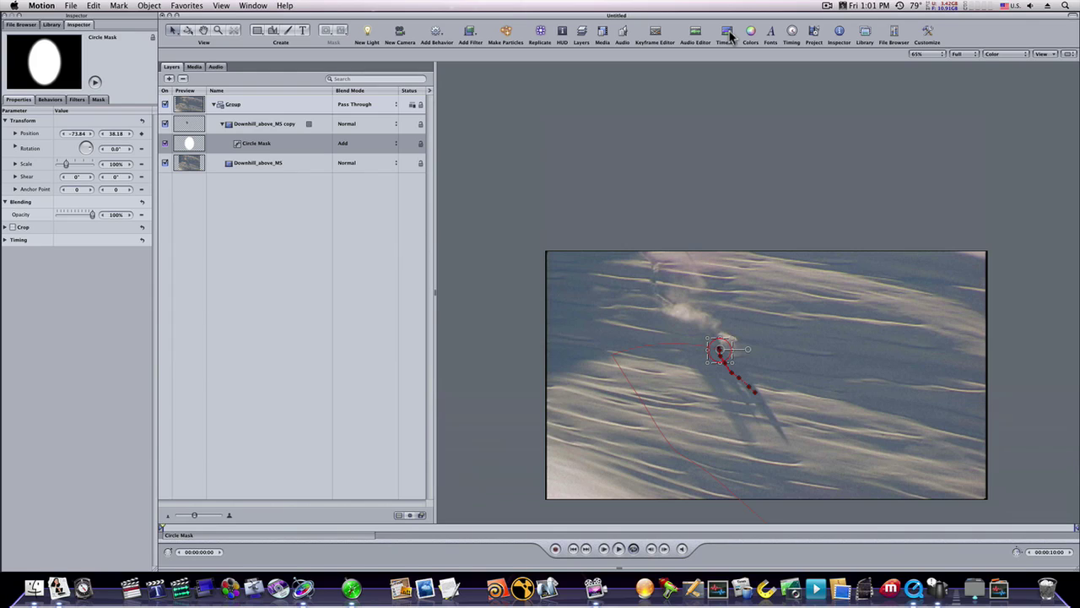
pyautogui.click(812, 36)
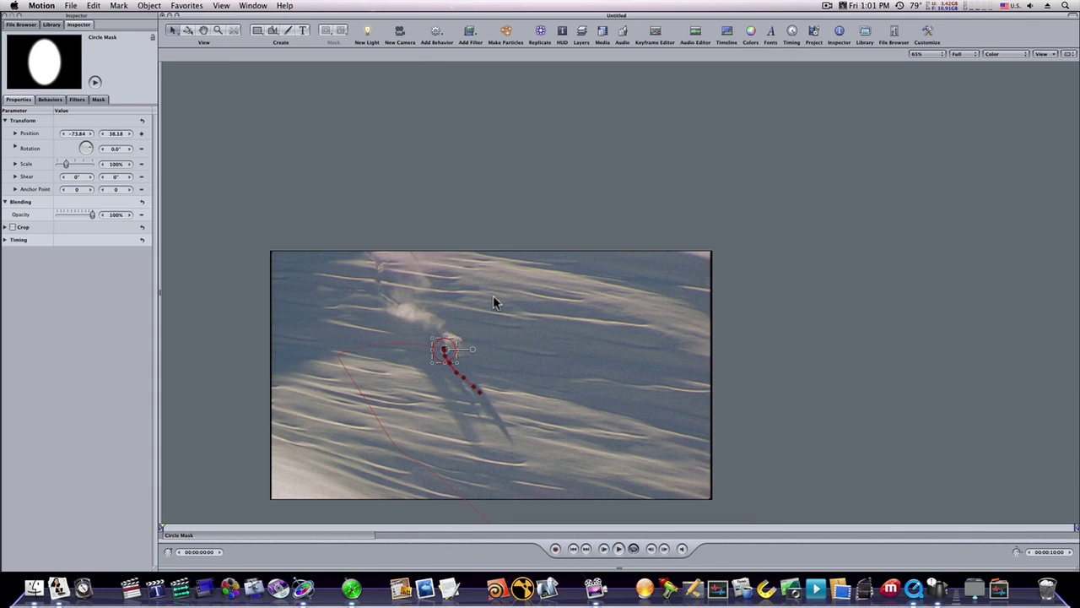
pyautogui.press('space')
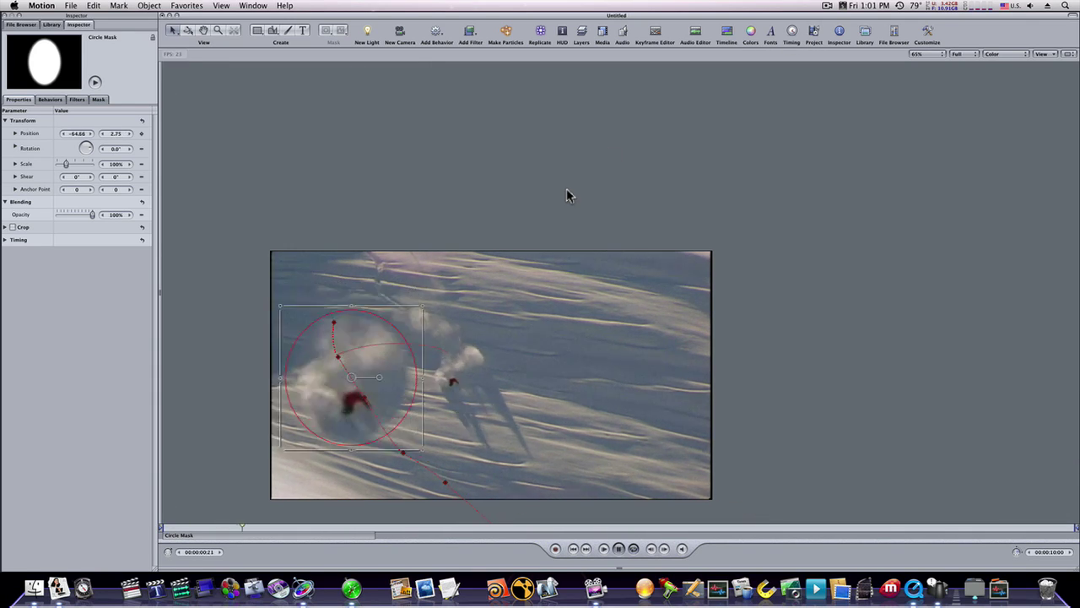
pyautogui.press('space')
pyautogui.moveTo(252, 525); pyautogui.dragTo(163, 518)
pyautogui.click(394, 113)
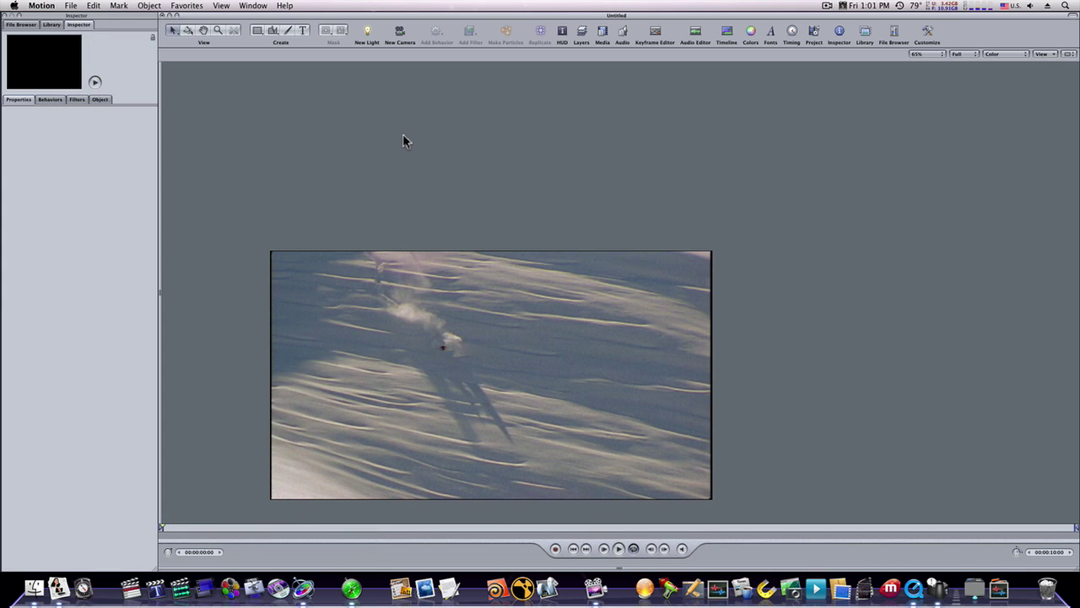
# - Zoom out and recentre the footage in the canvas, stepping a few frames ahead
pyautogui.moveTo(516, 194); pyautogui.dragTo(656, 99)
pyautogui.scroll(5, 647, 110)
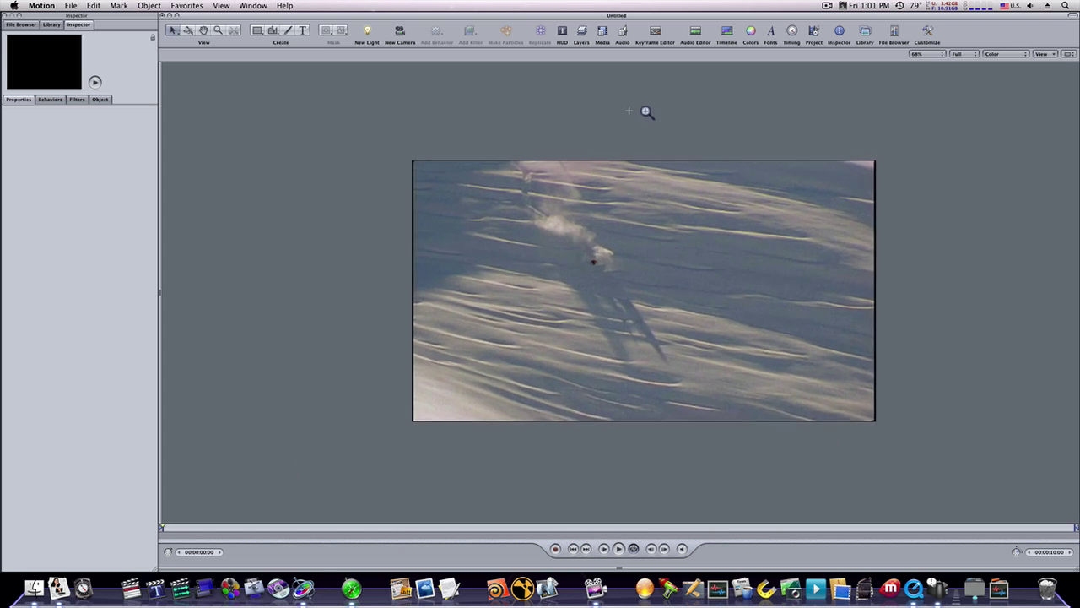
pyautogui.scroll(-3, 605, 112)
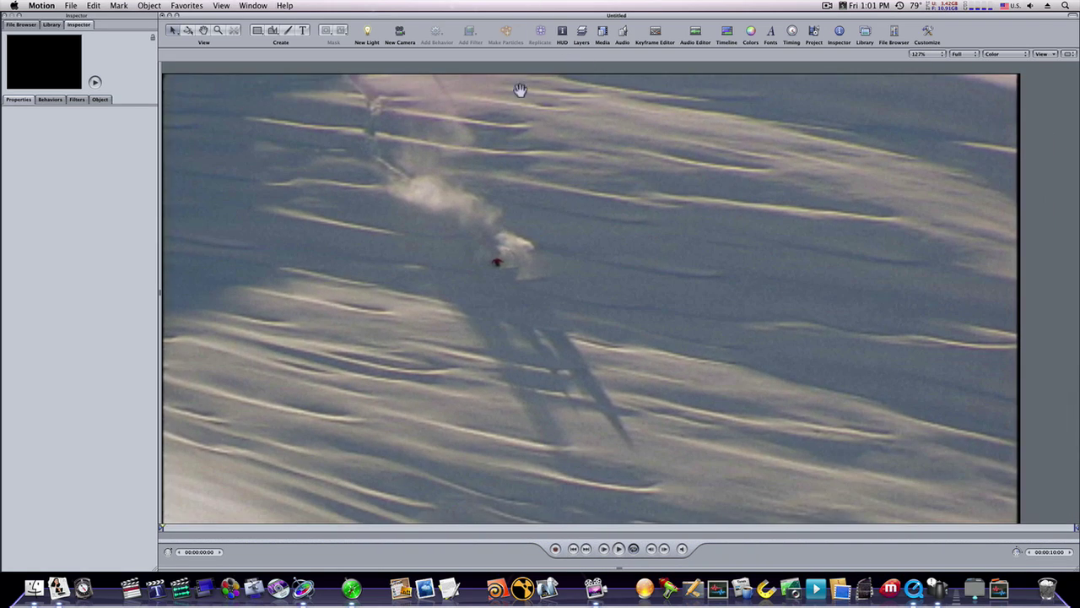
pyautogui.moveTo(564, 204); pyautogui.dragTo(574, 208)
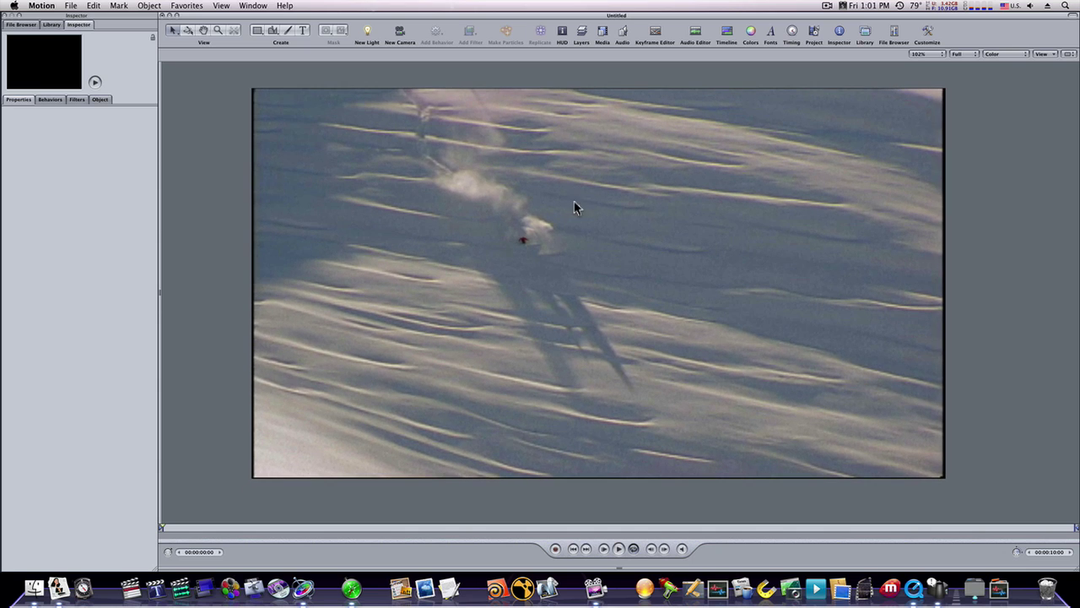
pyautogui.moveTo(163, 530)
pyautogui.mouseDown()
pyautogui.moveTo(191, 535)
pyautogui.moveTo(144, 540)
pyautogui.mouseUp()
# - Add a Gaussian Blur filter to the masked copy, then hide the Layers list and mask handles
pyautogui.click(586, 34)
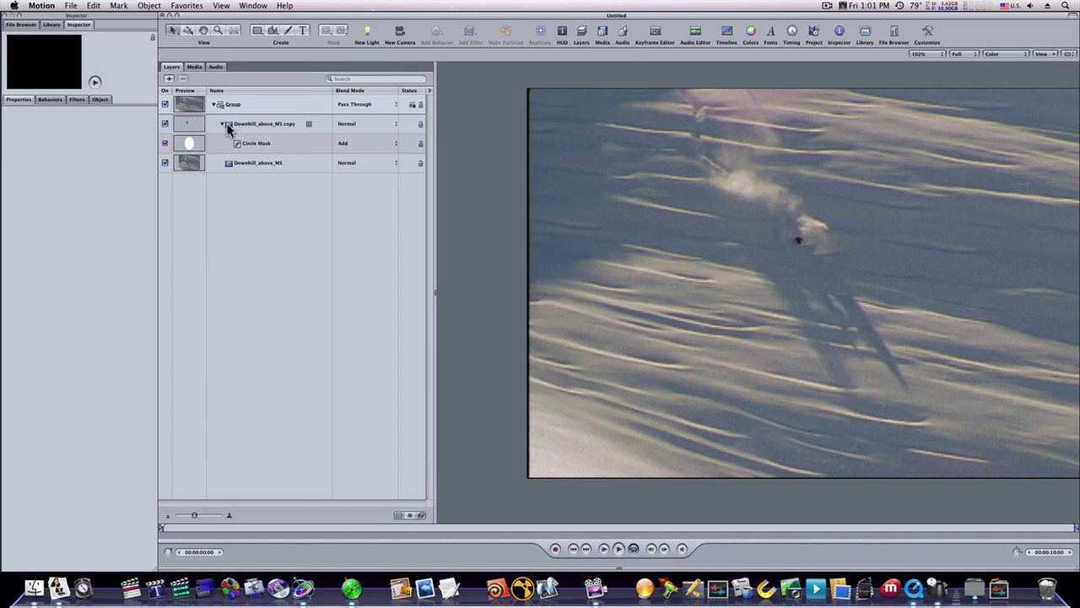
pyautogui.click(216, 148)
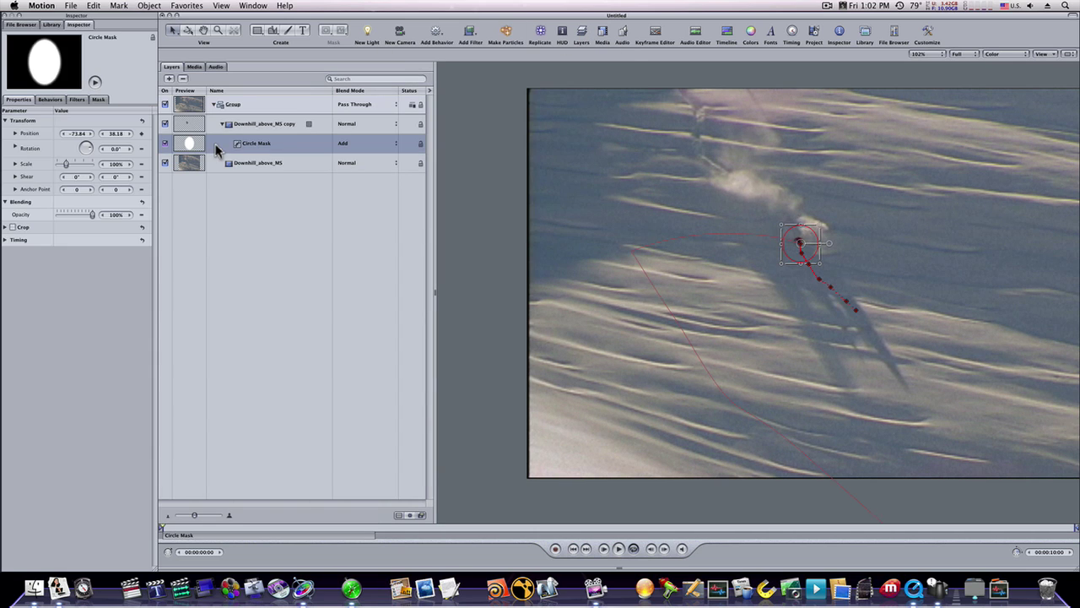
pyautogui.click(470, 34)
pyautogui.moveTo(474, 43)
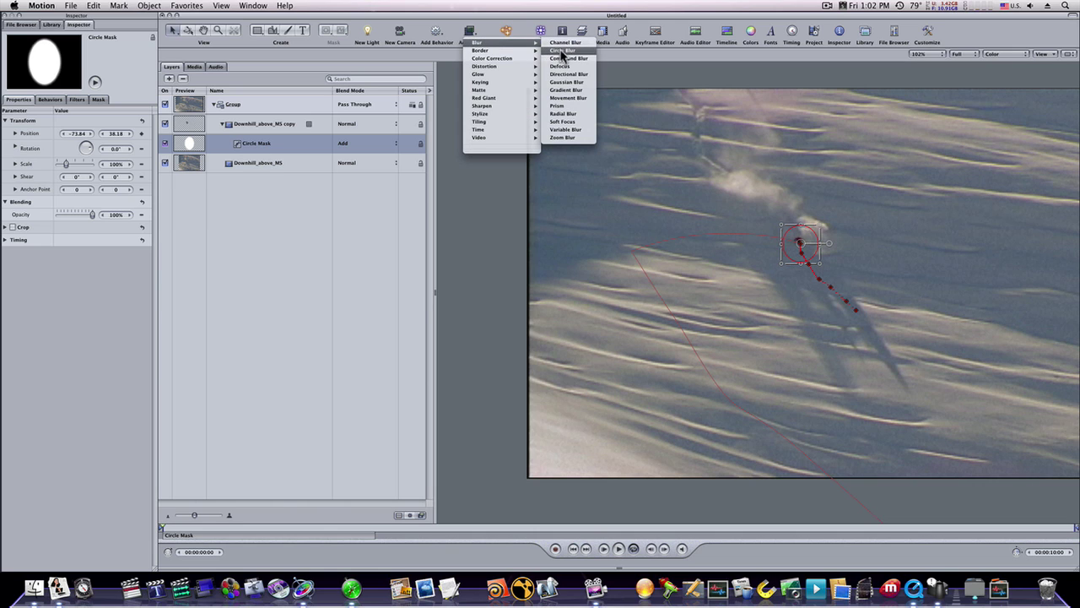
pyautogui.click(570, 82)
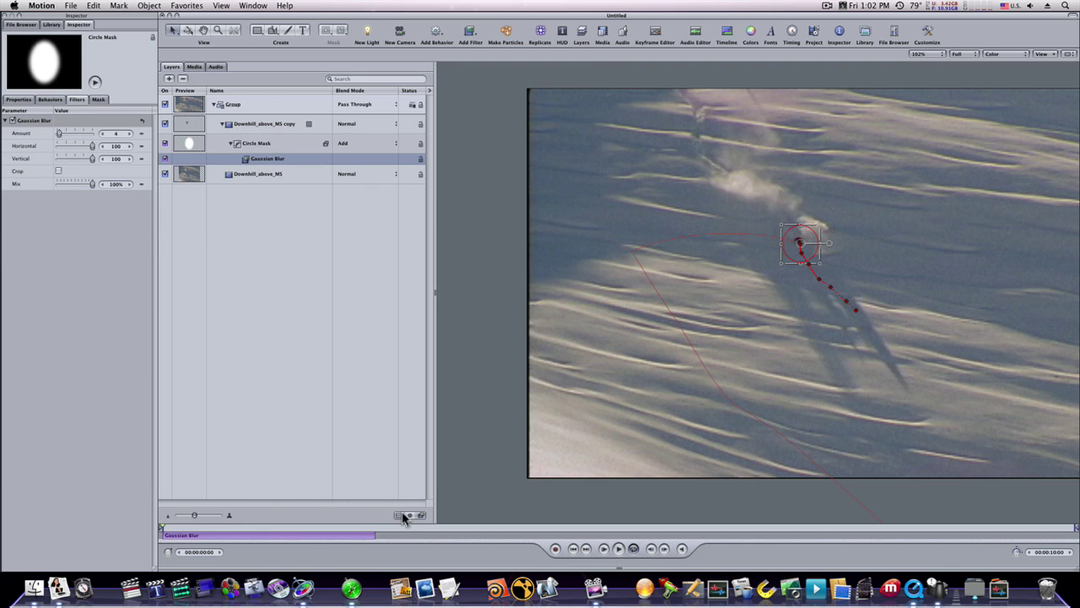
pyautogui.click(812, 34)
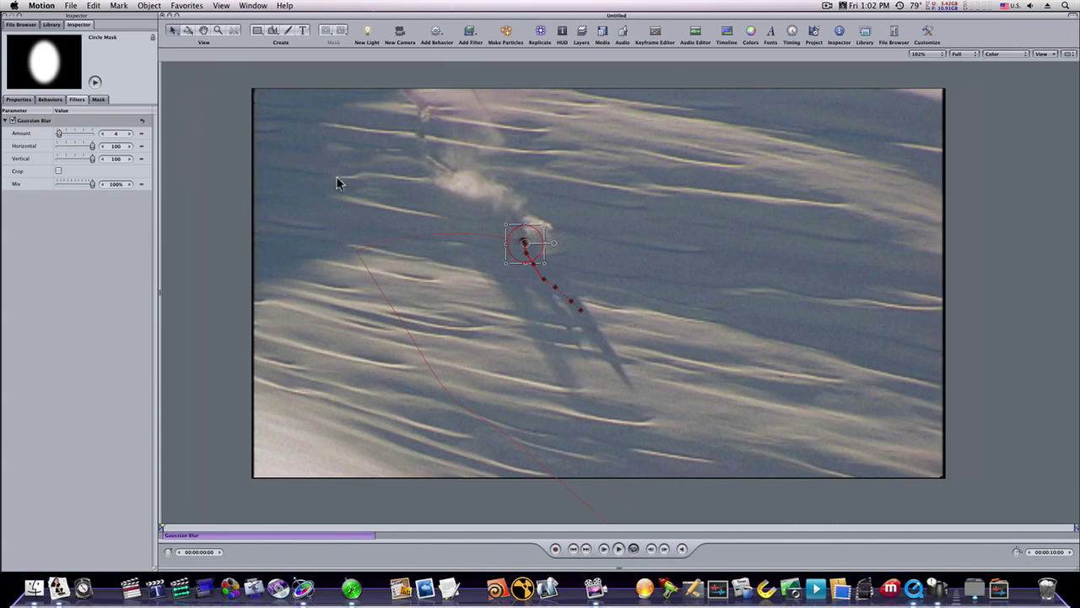
pyautogui.click(221, 208)
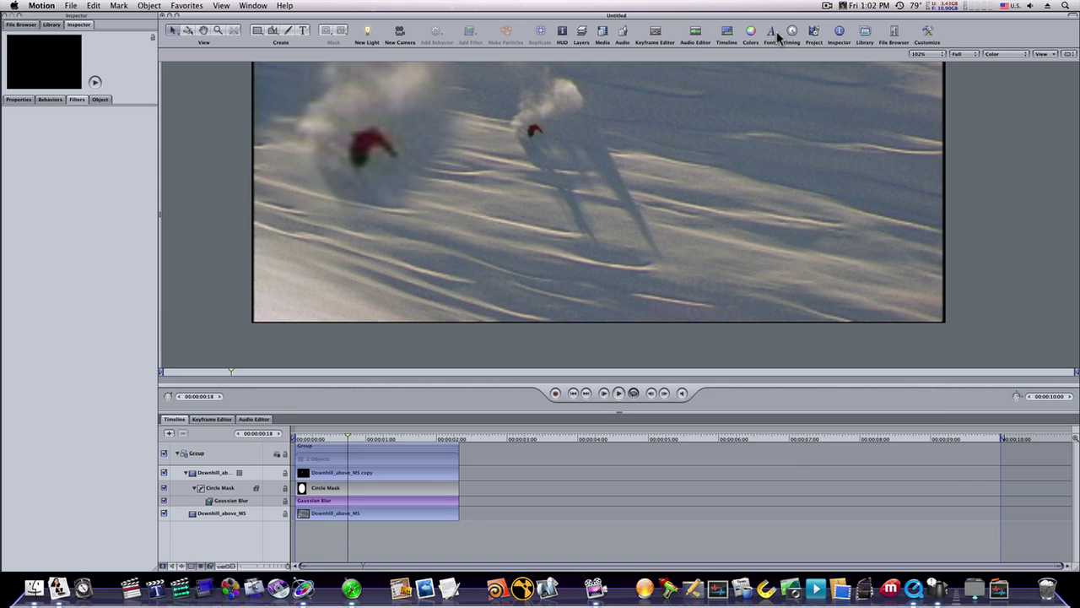
# - In the Keyframe Editor, lower the Circle Mask's first Position X keyframe to about -74.94
pyautogui.click(811, 34)
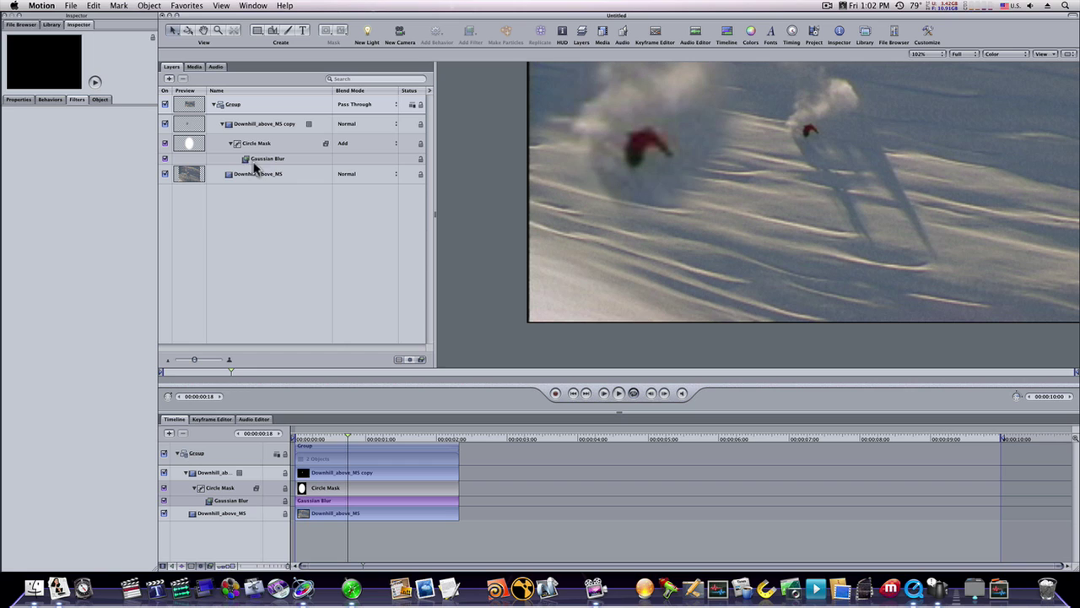
pyautogui.click(221, 420)
pyautogui.click(257, 144)
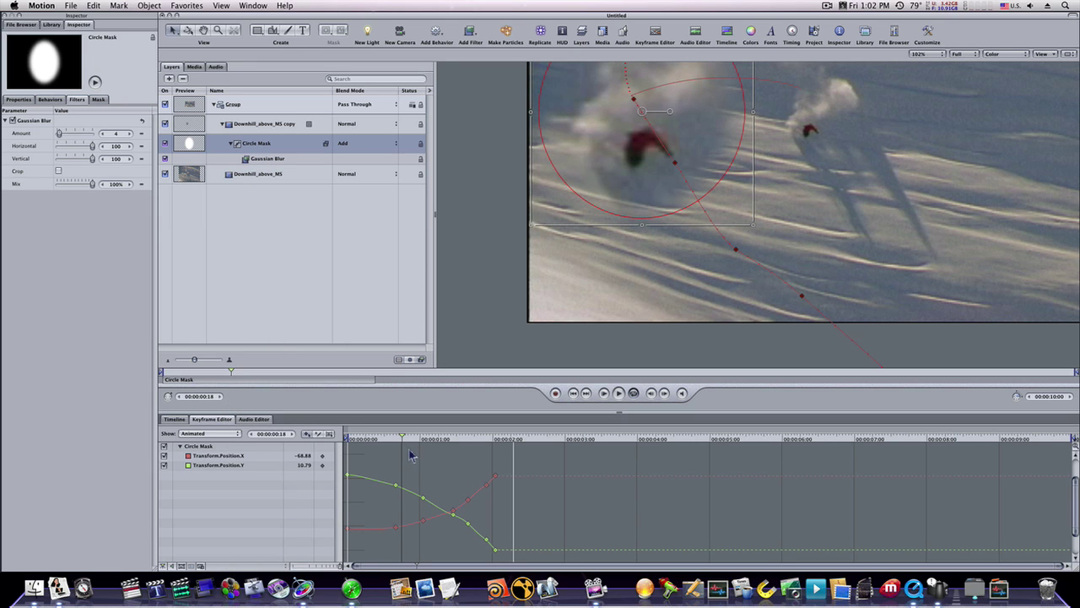
pyautogui.moveTo(402, 442); pyautogui.dragTo(346, 435)
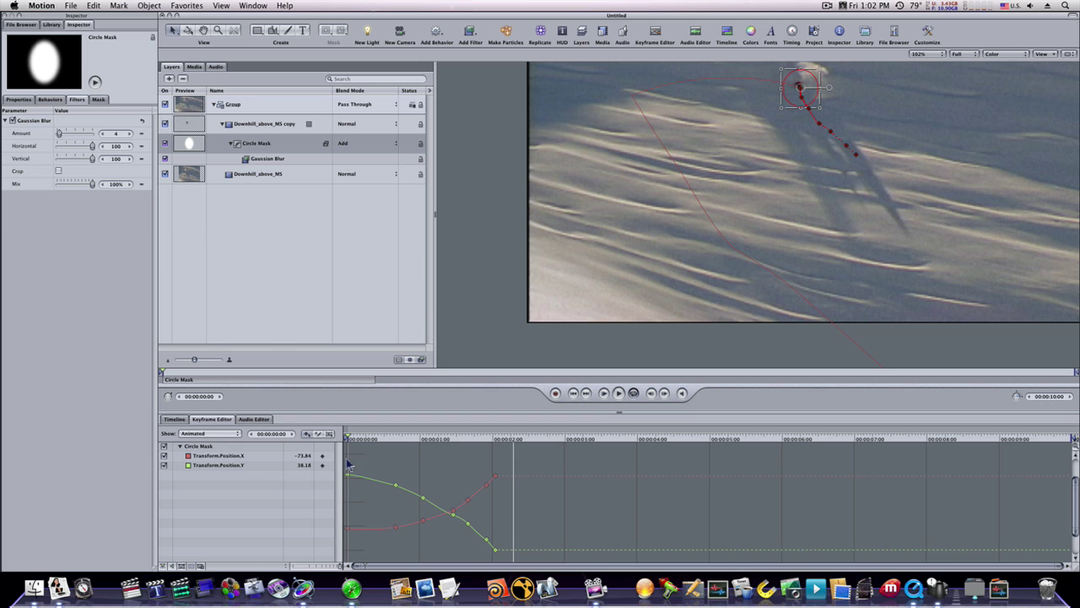
pyautogui.moveTo(349, 446); pyautogui.dragTo(367, 474)
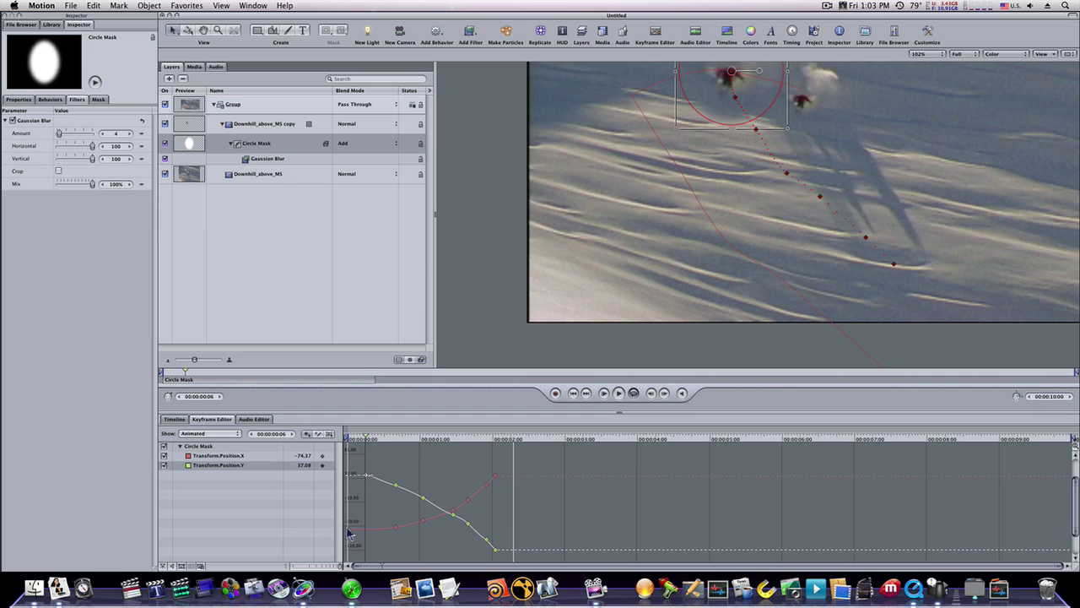
pyautogui.moveTo(350, 532); pyautogui.dragTo(353, 528)
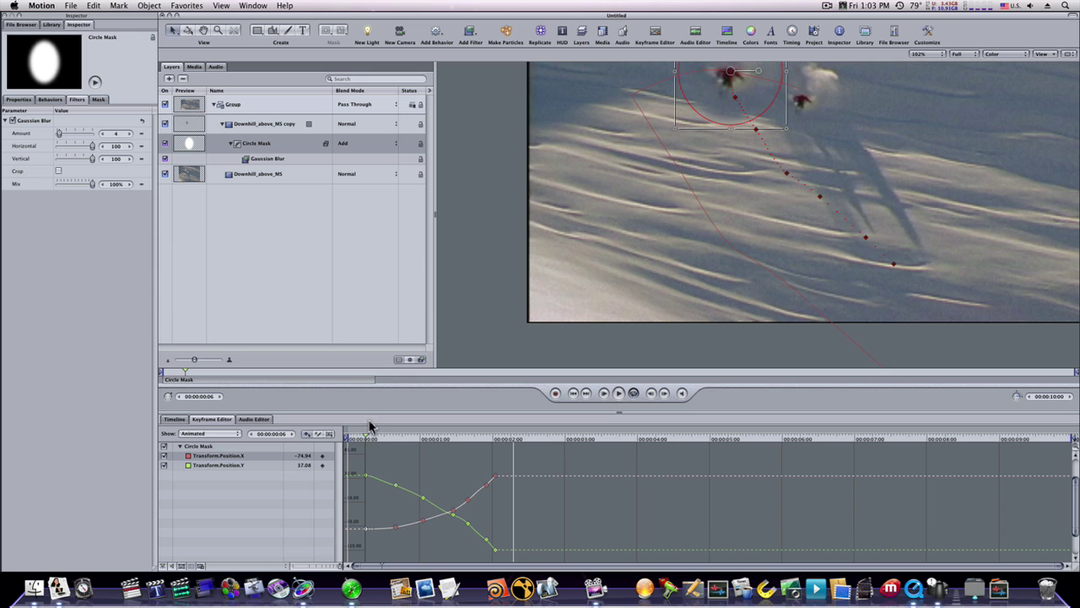
pyautogui.moveTo(366, 440); pyautogui.dragTo(346, 460)
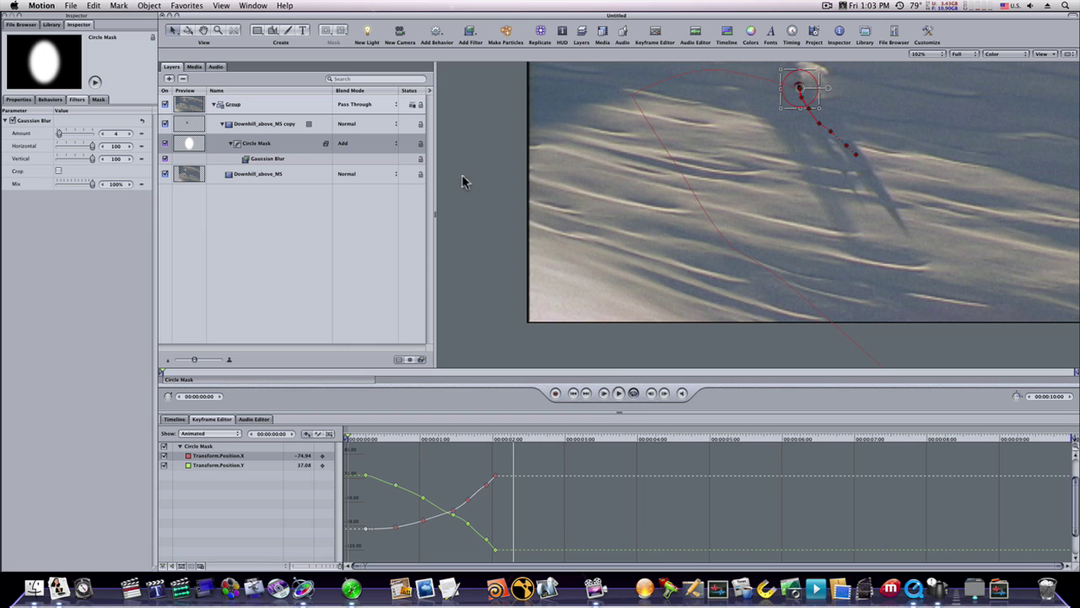
# - Bring back the layer timeline and test a later Circle Mask start by playing the animation
pyautogui.click(270, 150)
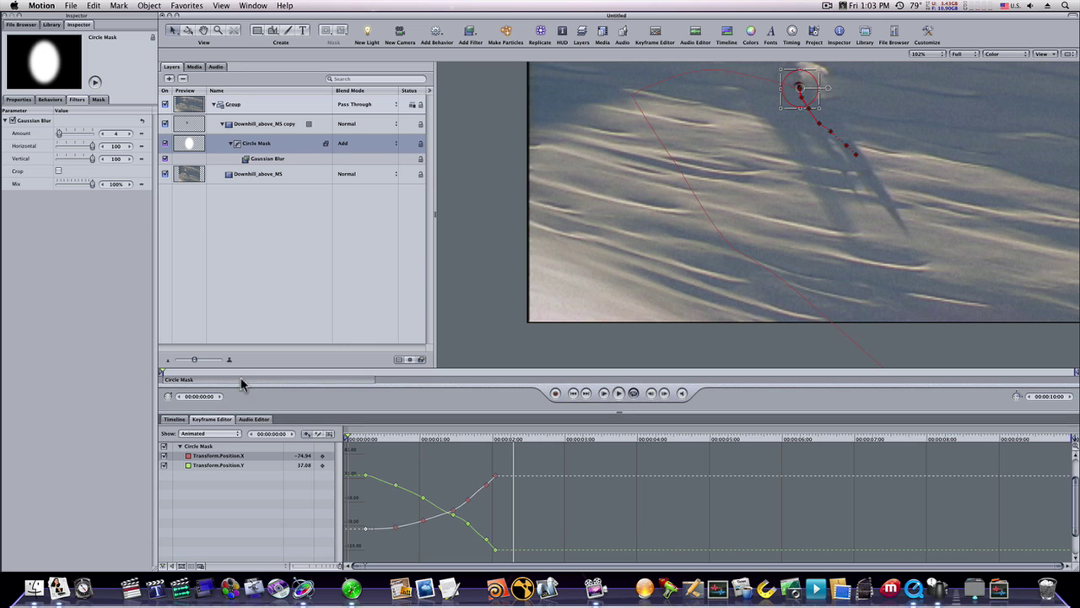
pyautogui.click(176, 419)
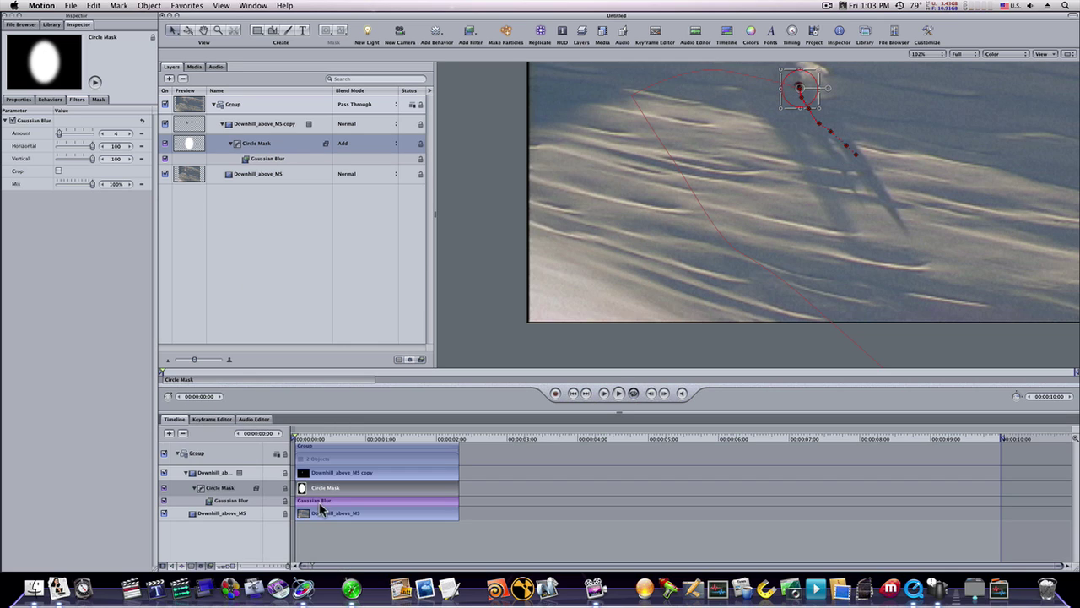
pyautogui.moveTo(297, 488); pyautogui.dragTo(314, 488)
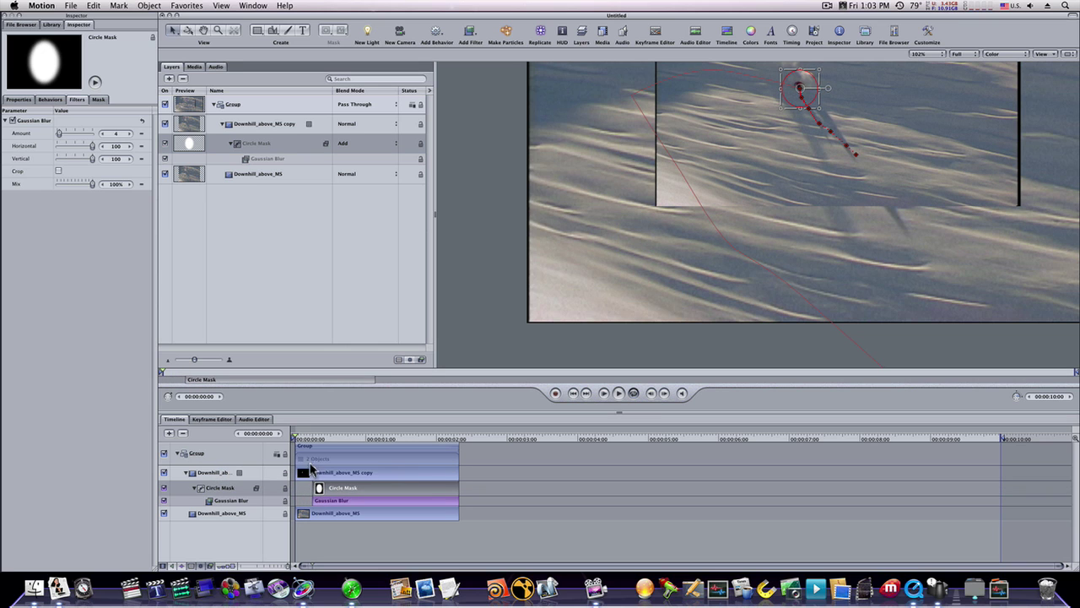
pyautogui.moveTo(303, 443)
pyautogui.mouseDown()
pyautogui.moveTo(321, 443)
pyautogui.moveTo(291, 442)
pyautogui.mouseUp()
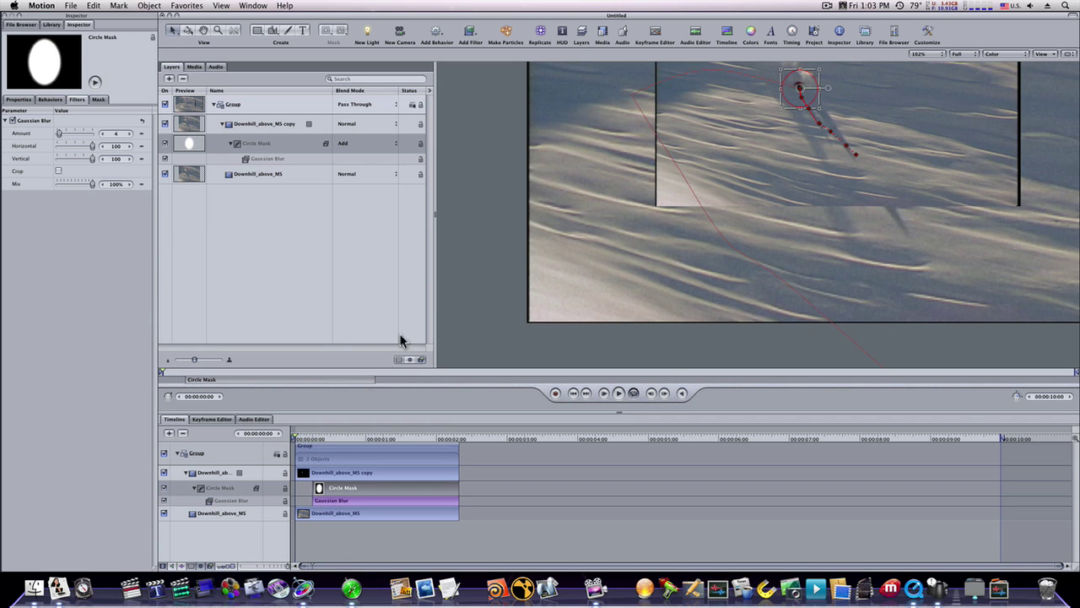
pyautogui.press('space')
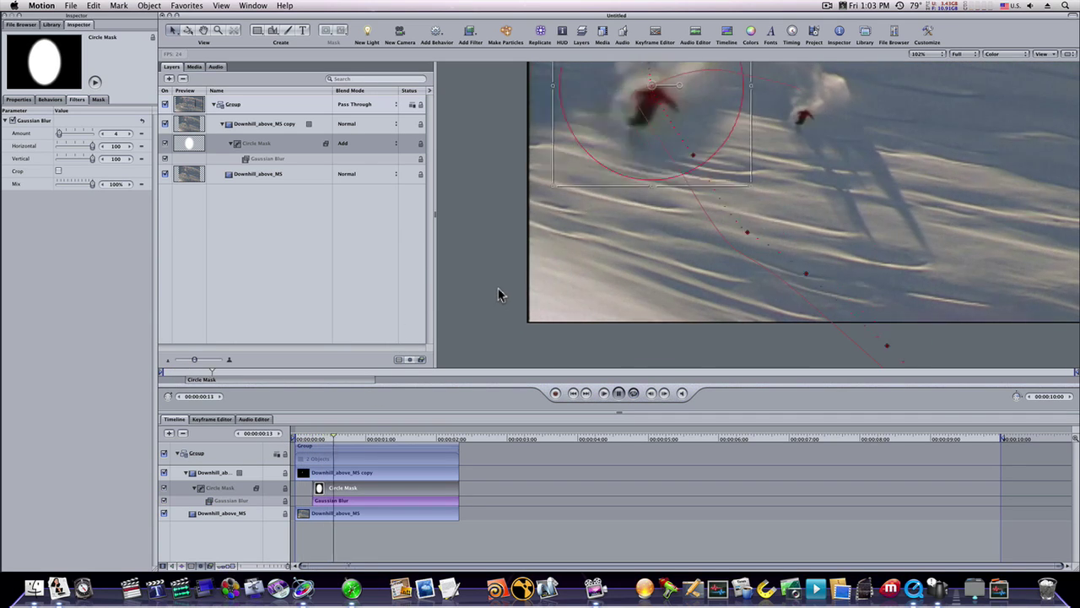
pyautogui.press('space')
# - Zoom out to the full skier shot and preview the blurred close-up at frame 8, then return to frame 1
pyautogui.moveTo(347, 443); pyautogui.dragTo(272, 441)
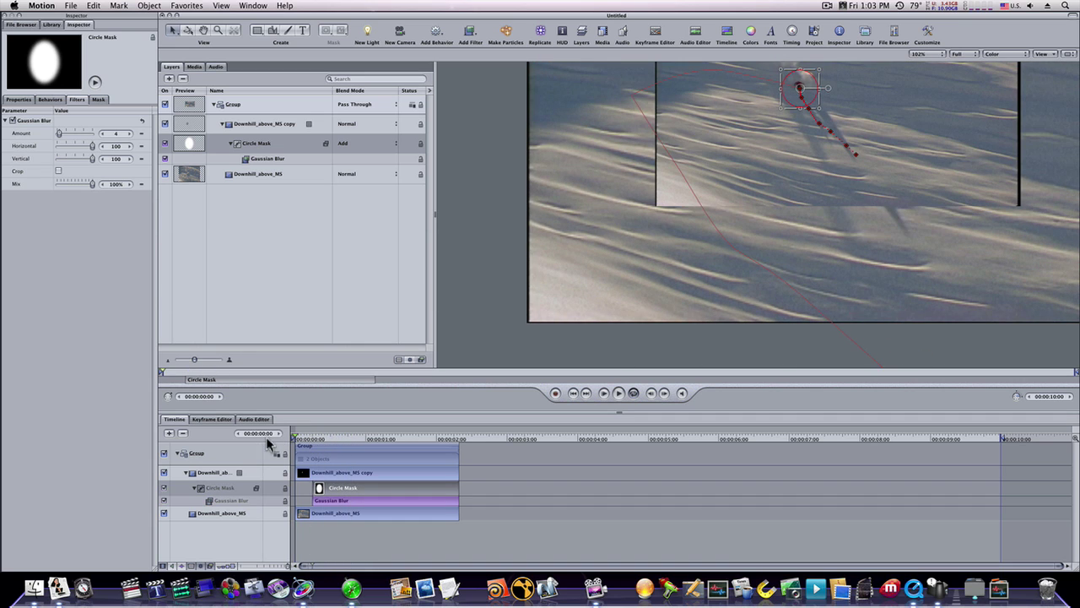
pyautogui.click(509, 215)
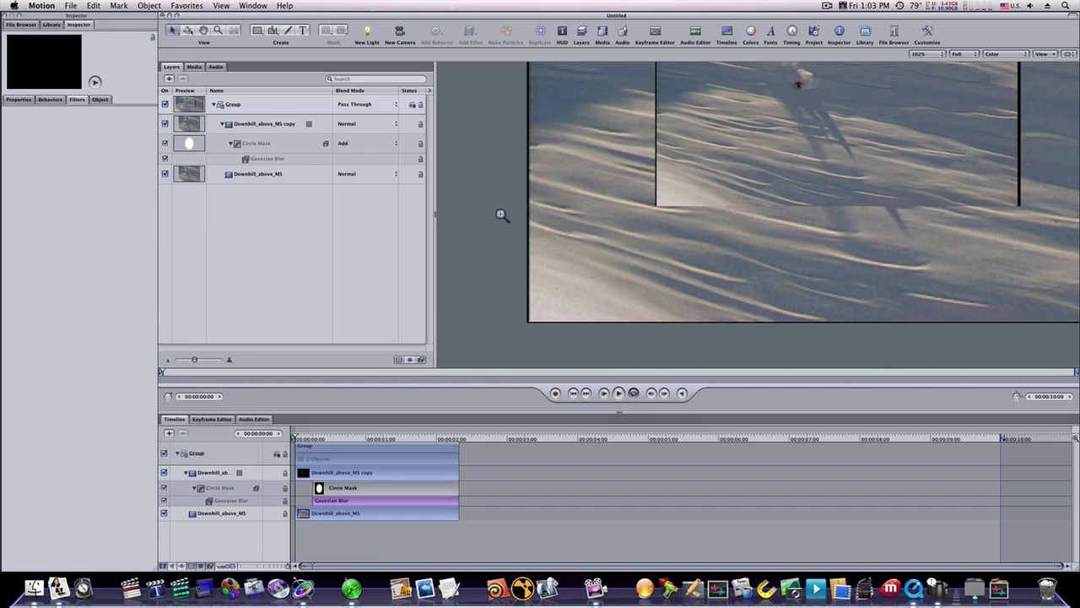
pyautogui.moveTo(501, 214); pyautogui.dragTo(470, 260)
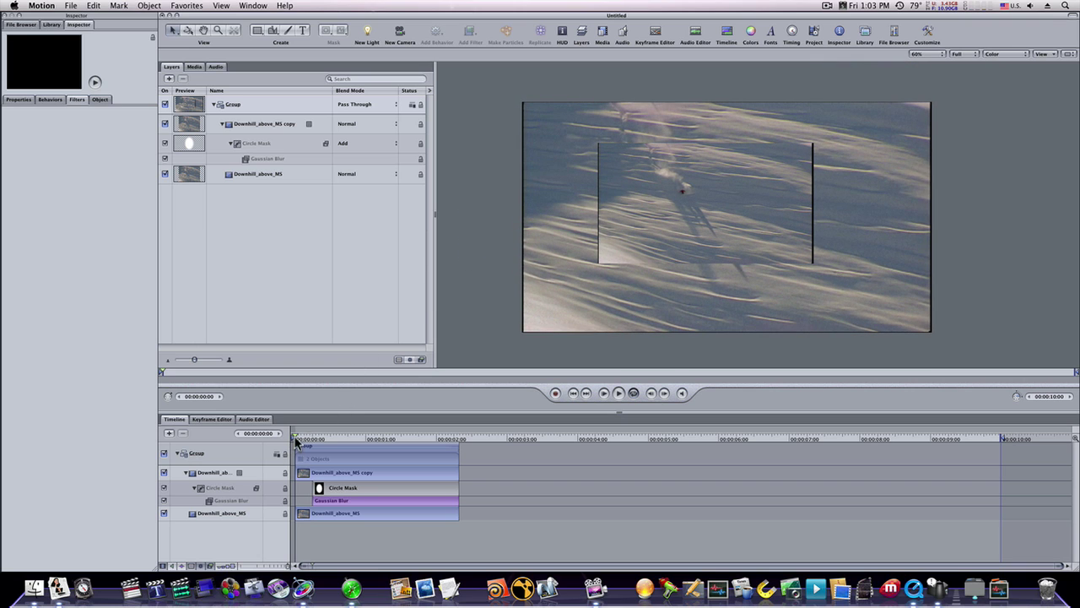
pyautogui.moveTo(296, 440); pyautogui.dragTo(330, 445)
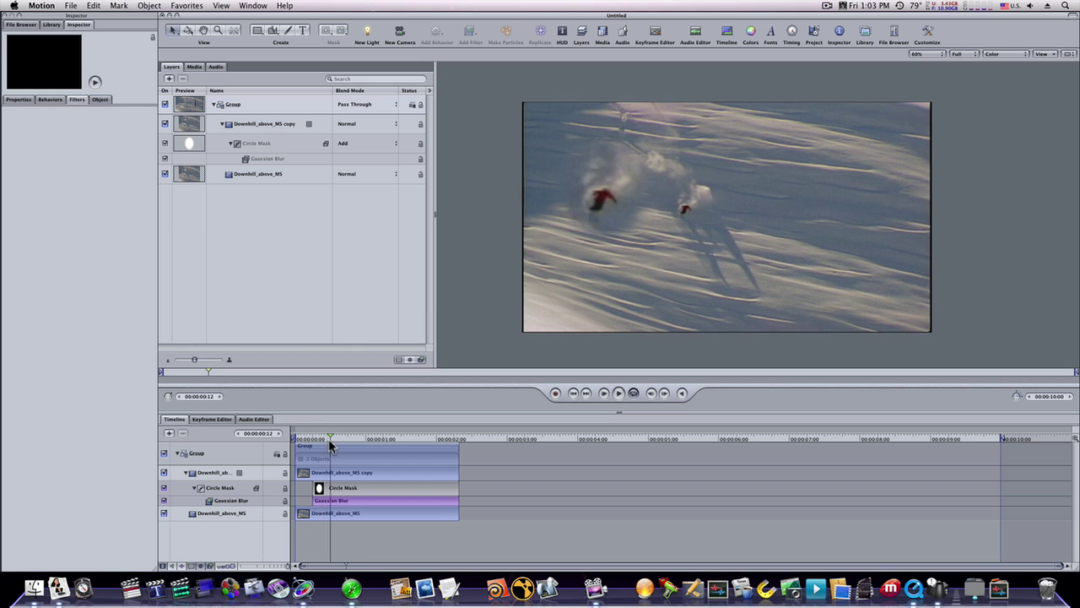
pyautogui.click(318, 489)
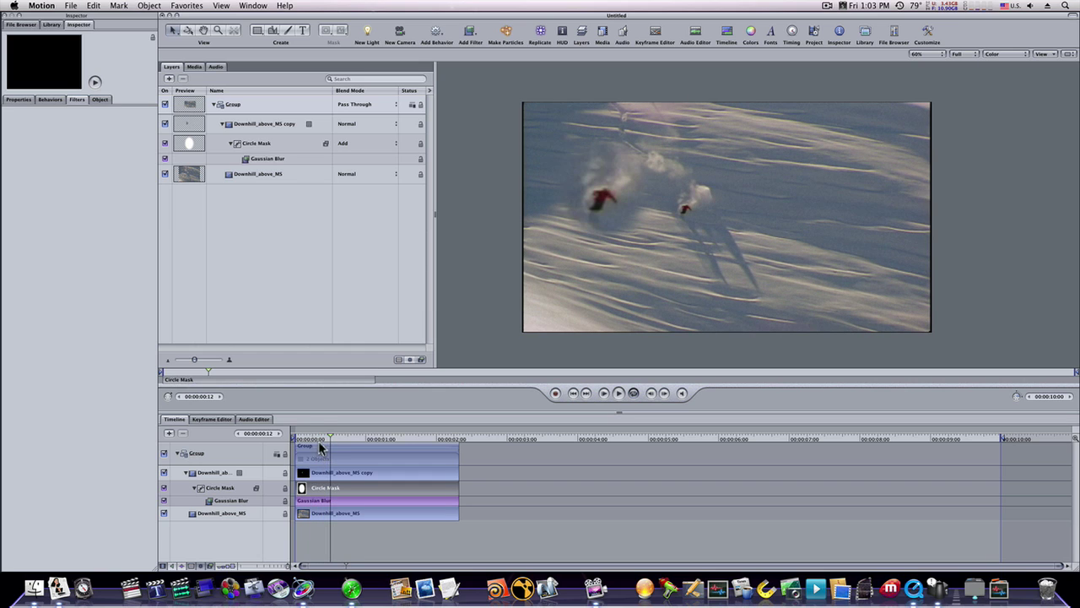
pyautogui.moveTo(320, 442); pyautogui.dragTo(294, 440)
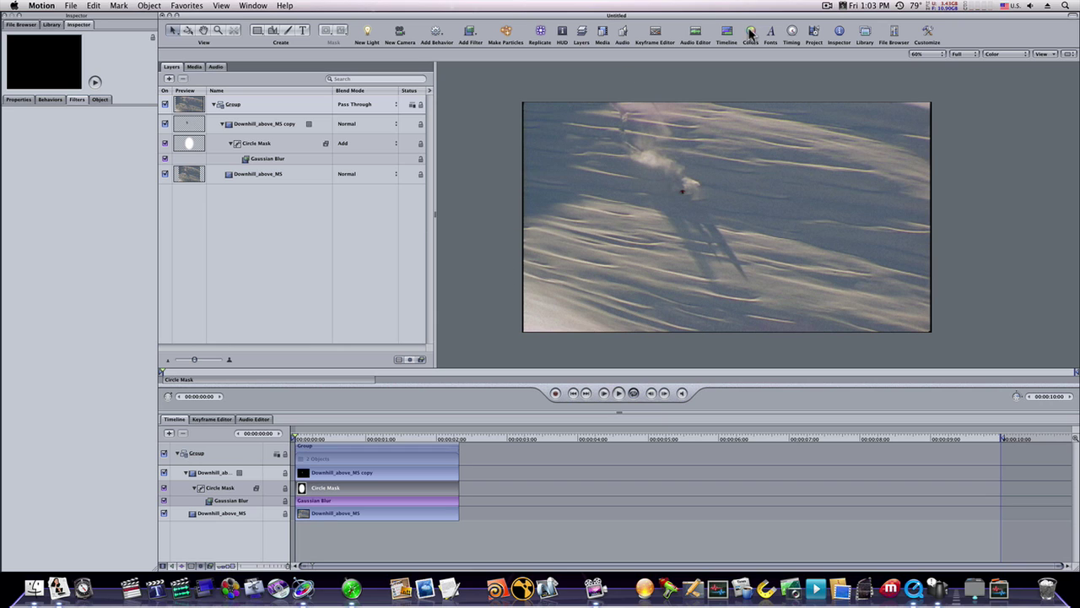
# - Set the play range out point at 00:00:02:07, the last frame of footage
pyautogui.click(813, 34)
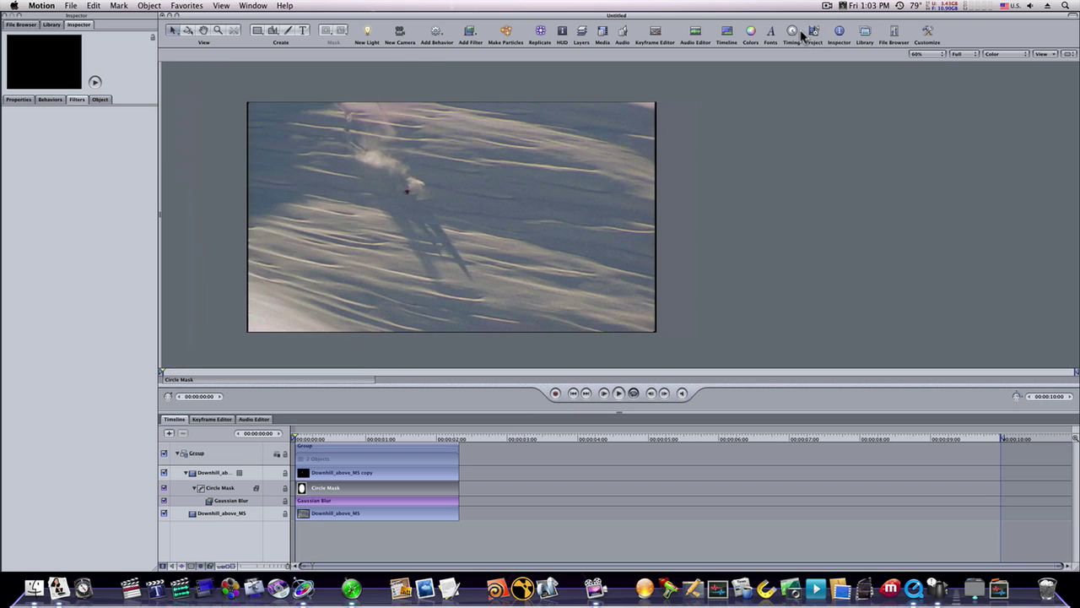
pyautogui.click(460, 438)
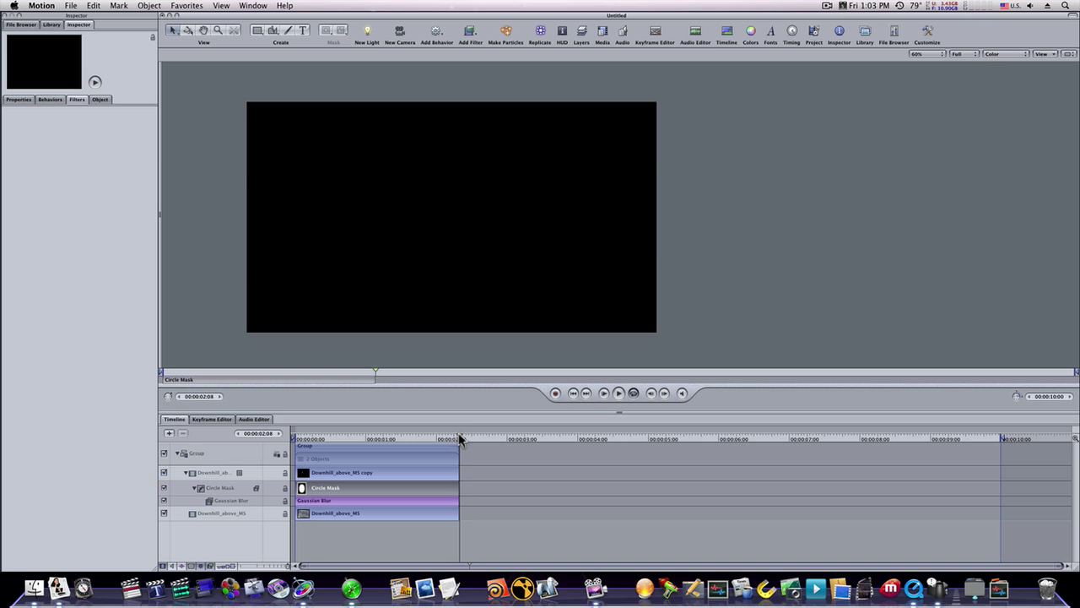
pyautogui.moveTo(460, 438); pyautogui.dragTo(457, 438)
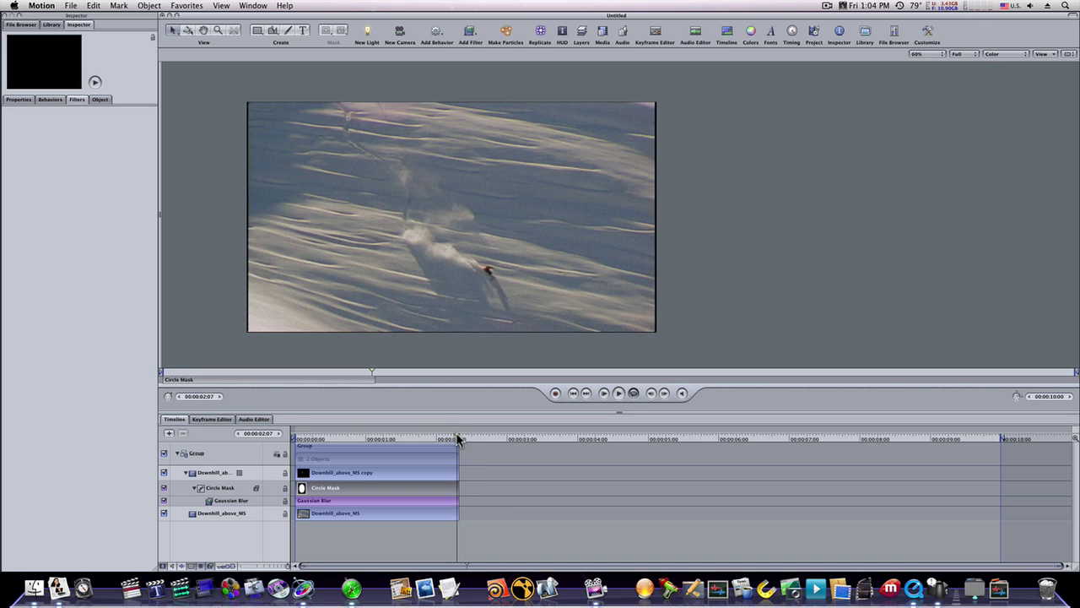
pyautogui.press('alt+super+o')
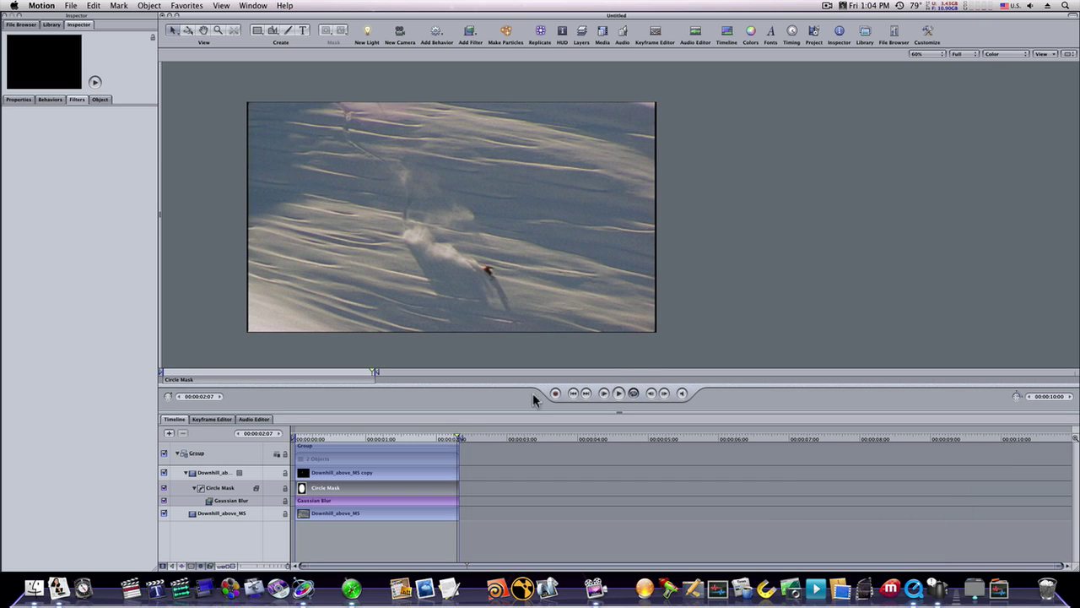
# - Hide the timeline, enlarge the canvas view, and play back the finished close-up effect
pyautogui.click(784, 38)
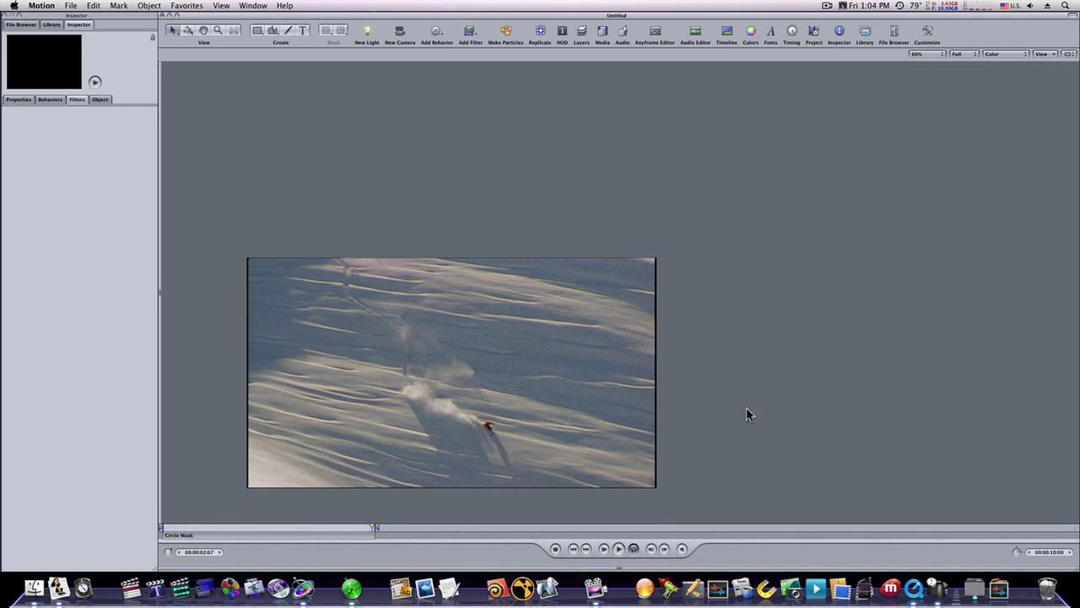
pyautogui.moveTo(747, 413); pyautogui.dragTo(946, 288)
pyautogui.moveTo(738, 296); pyautogui.dragTo(732, 321)
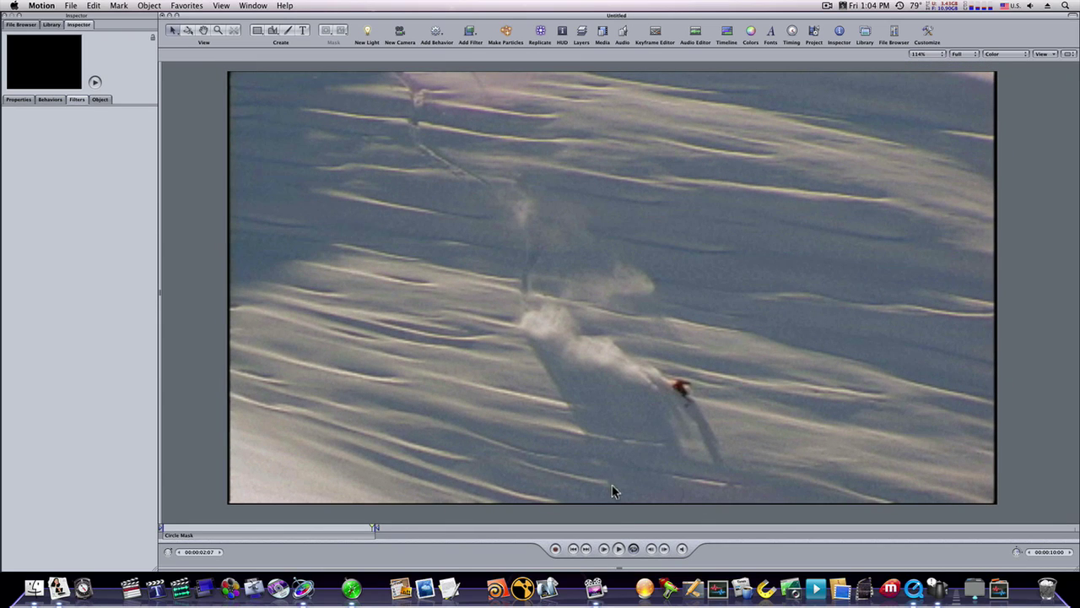
pyautogui.click(604, 549)
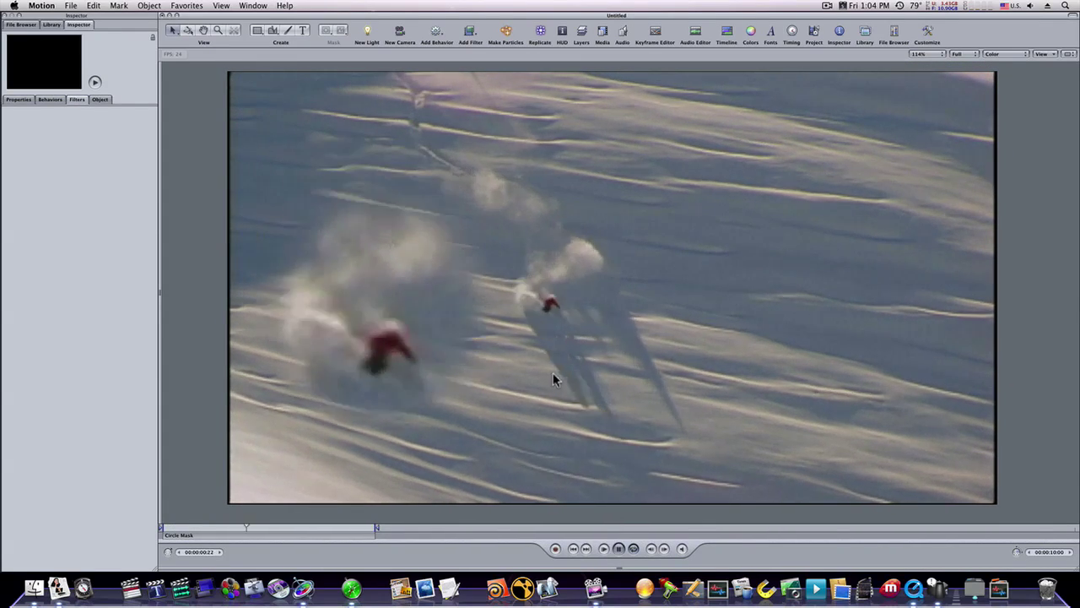